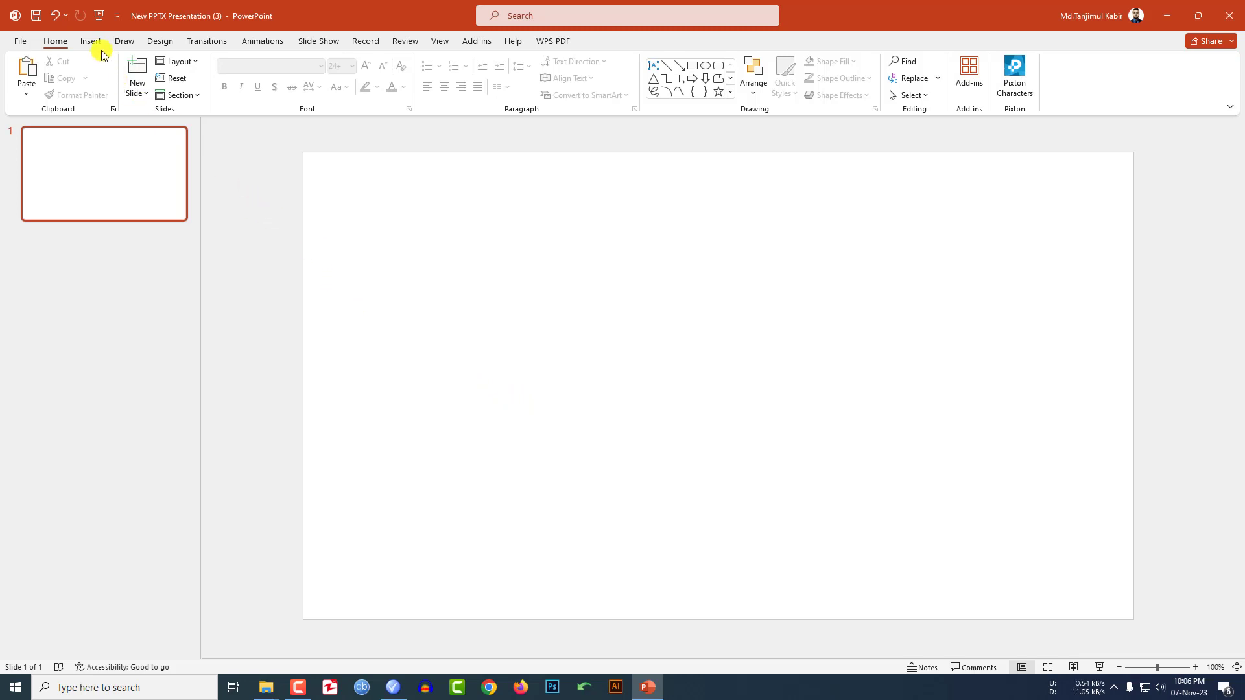
Draw a blue rectangle without an outline over the slide's left side.
click(221, 93)
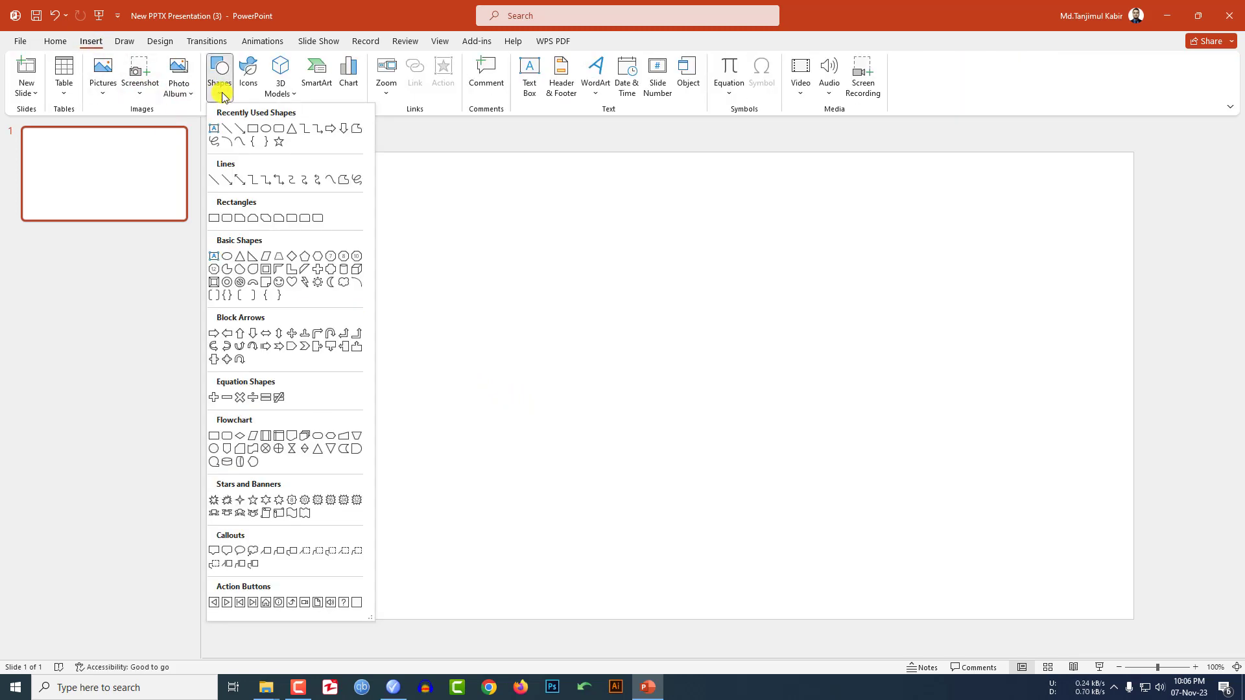
click(251, 128)
drag(303, 152, 816, 619)
click(505, 78)
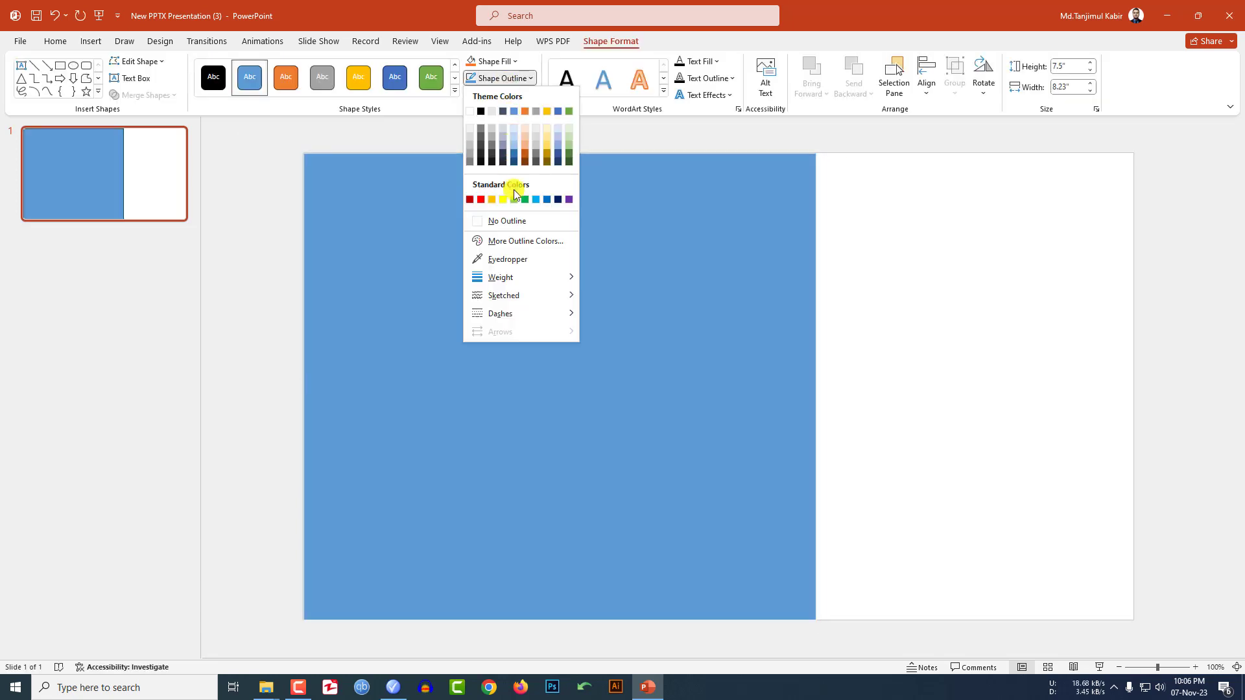
click(512, 220)
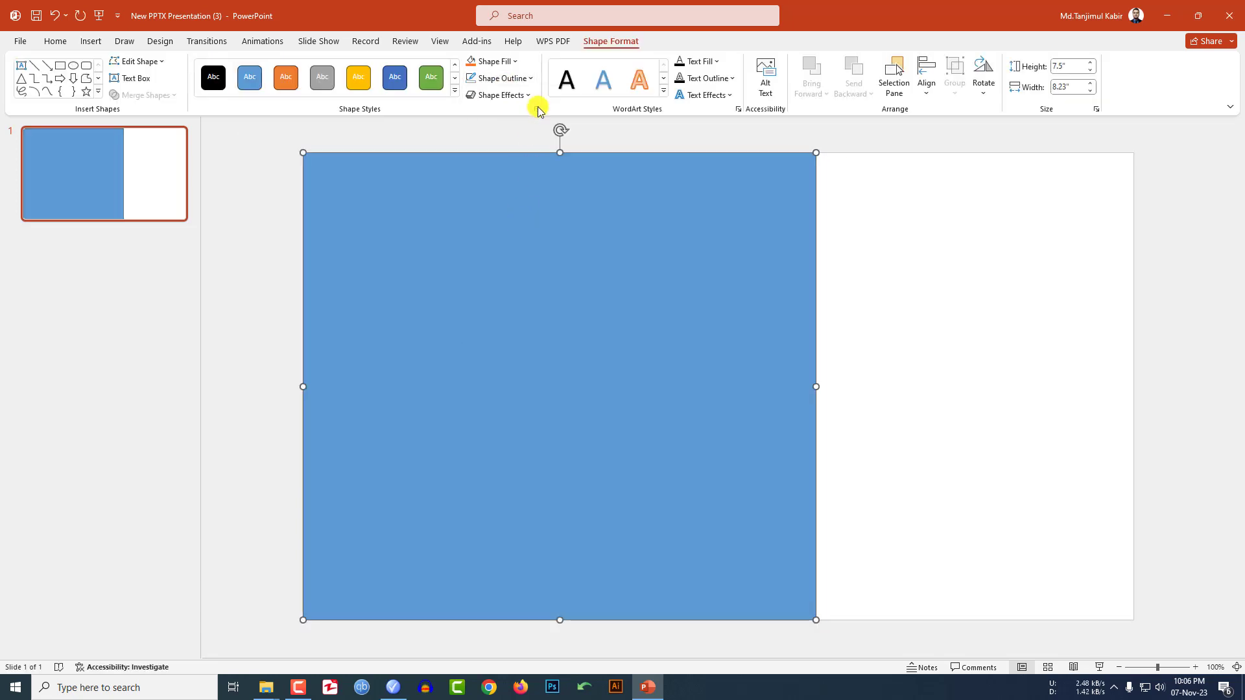
Use Edit Points to bend the rectangle's right edge into a smooth S-curve.
right_click(546, 247)
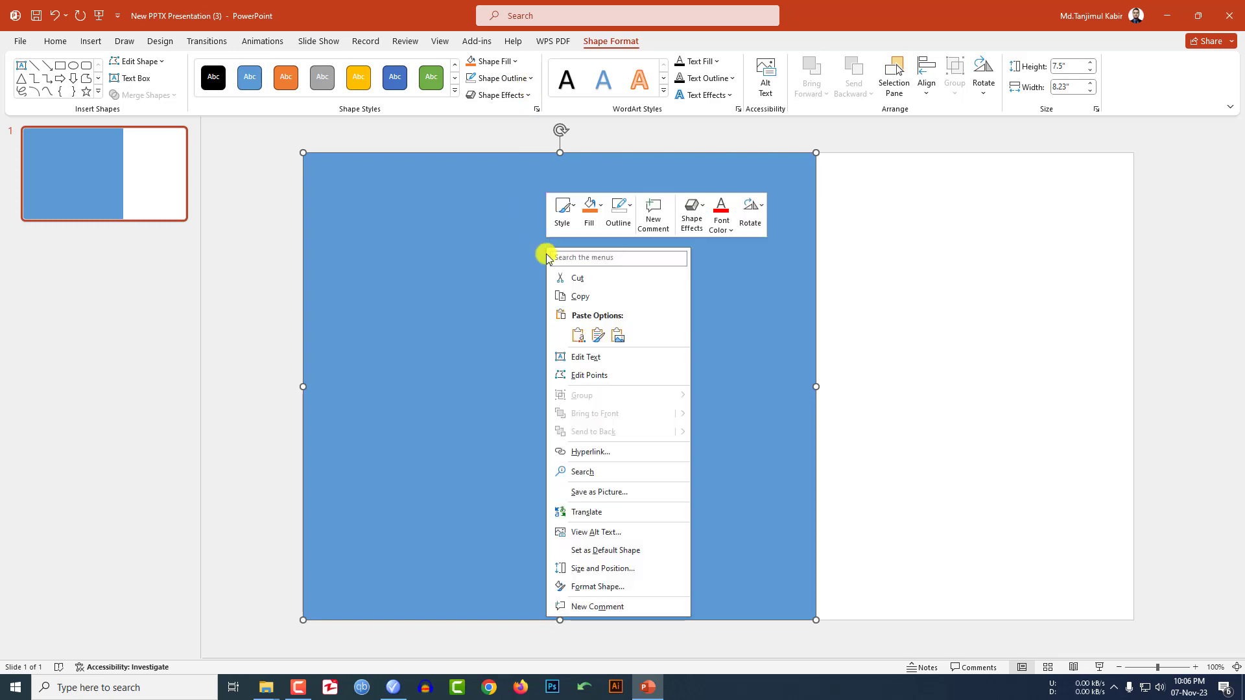
click(581, 375)
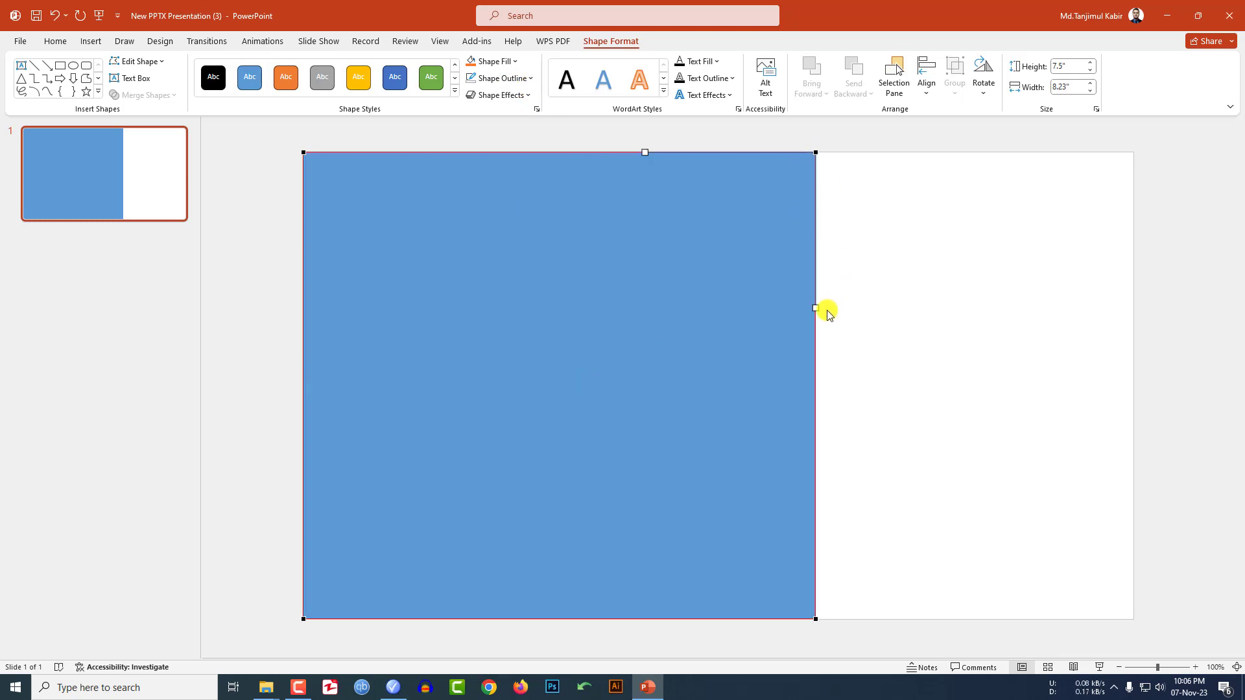
drag(814, 308, 685, 247)
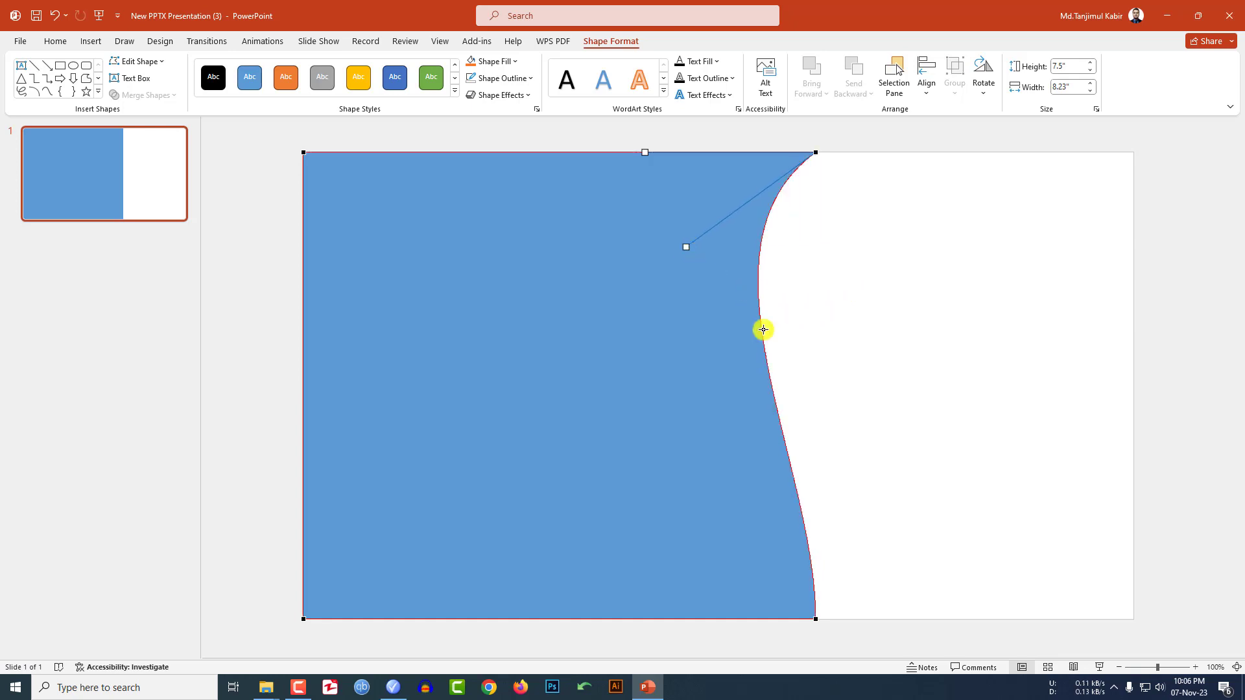
click(815, 616)
drag(818, 463, 865, 495)
click(824, 314)
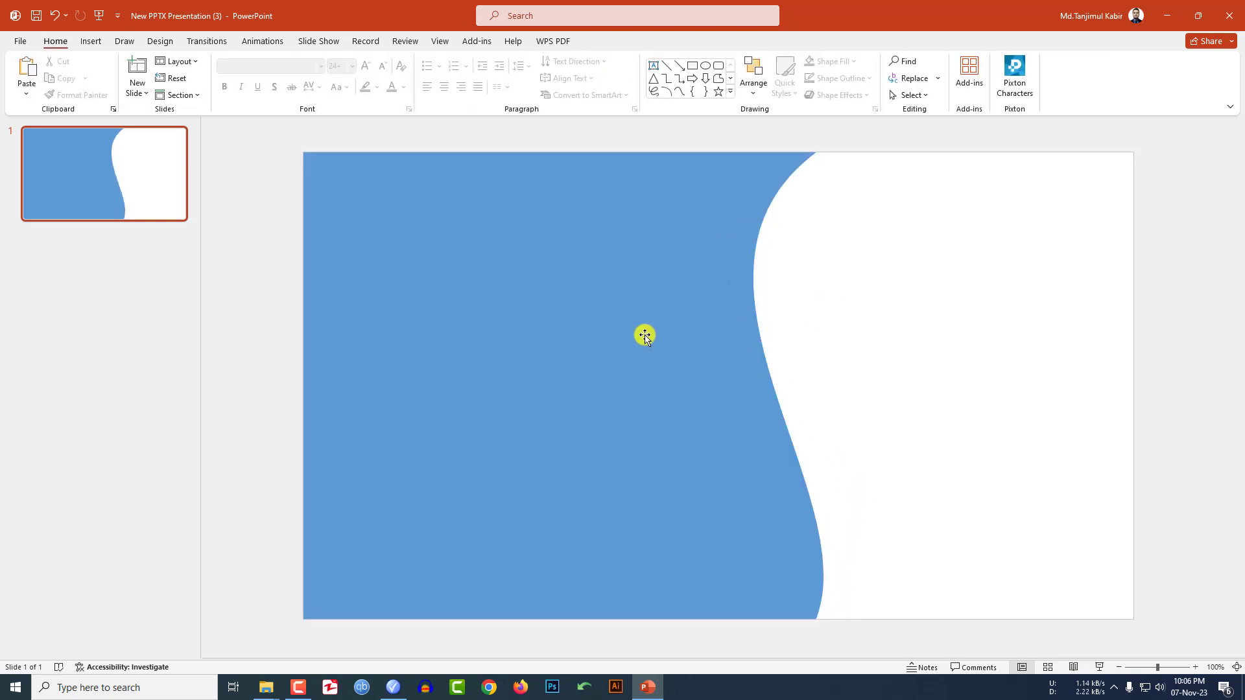
Duplicate the blue S-curve shape and park the copy off the slide.
click(700, 333)
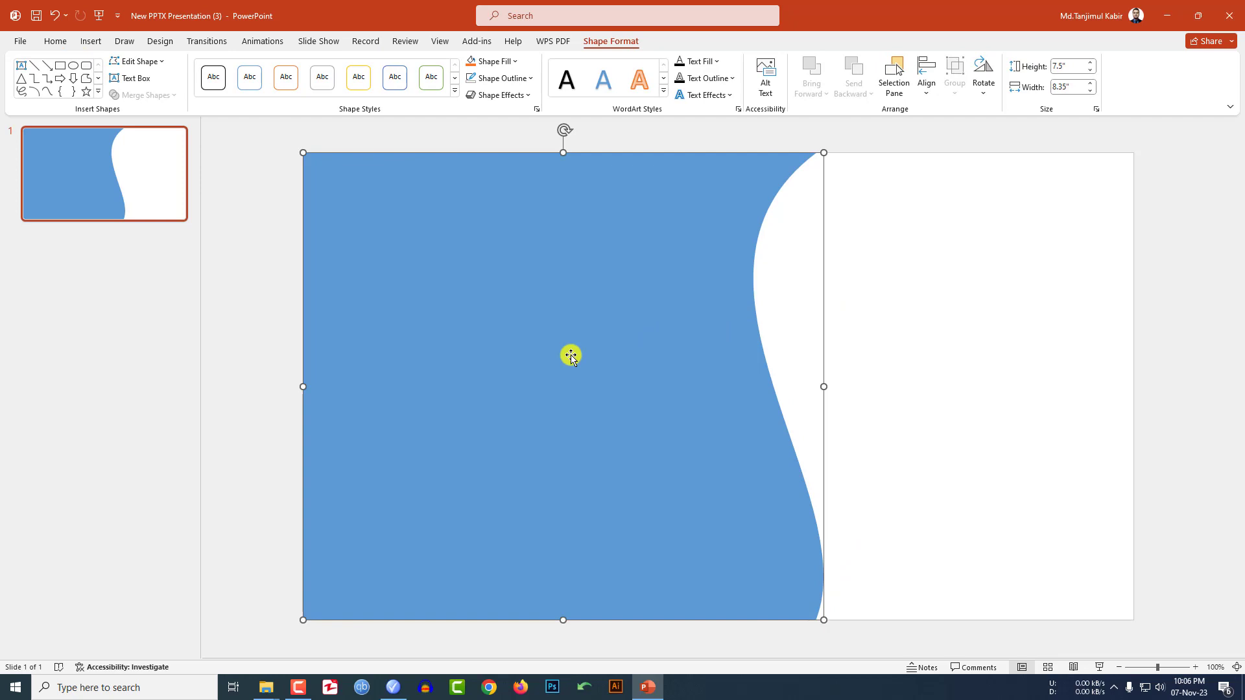
key(ctrl+d)
ctrl+scroll(566, 325, down, 3)
drag(566, 325, 251, 439)
click(703, 360)
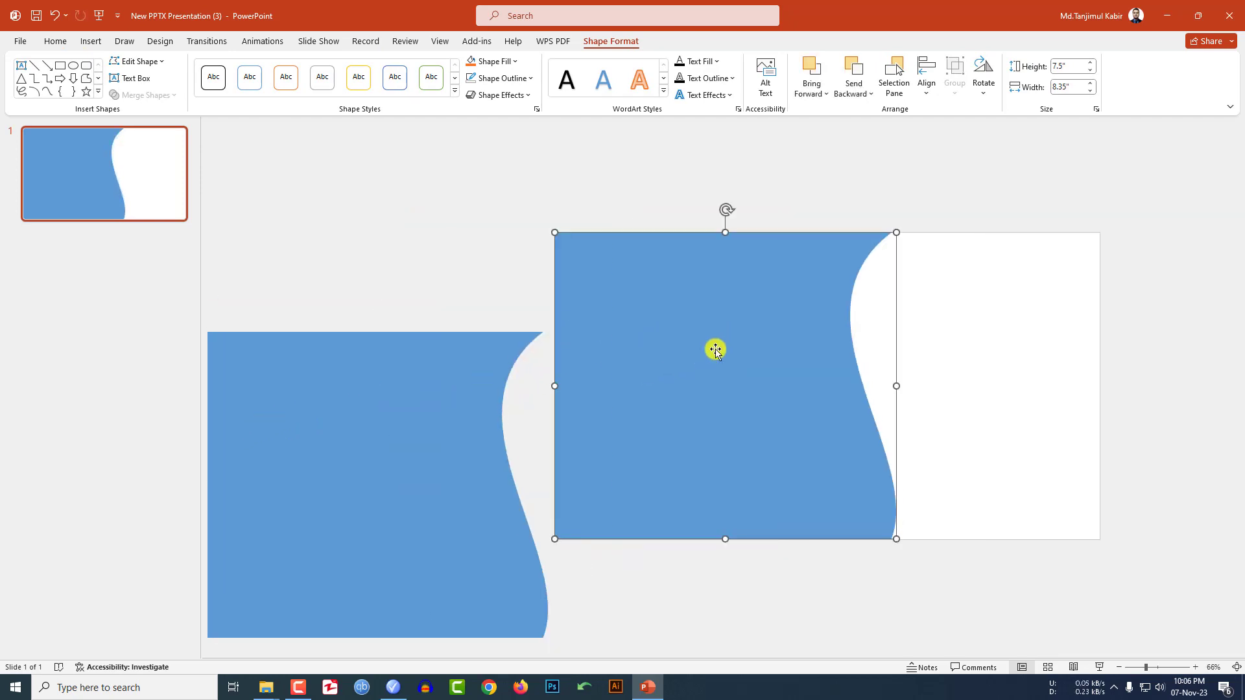
Draw an orange rectangle with no outline over the slide's right side.
click(91, 41)
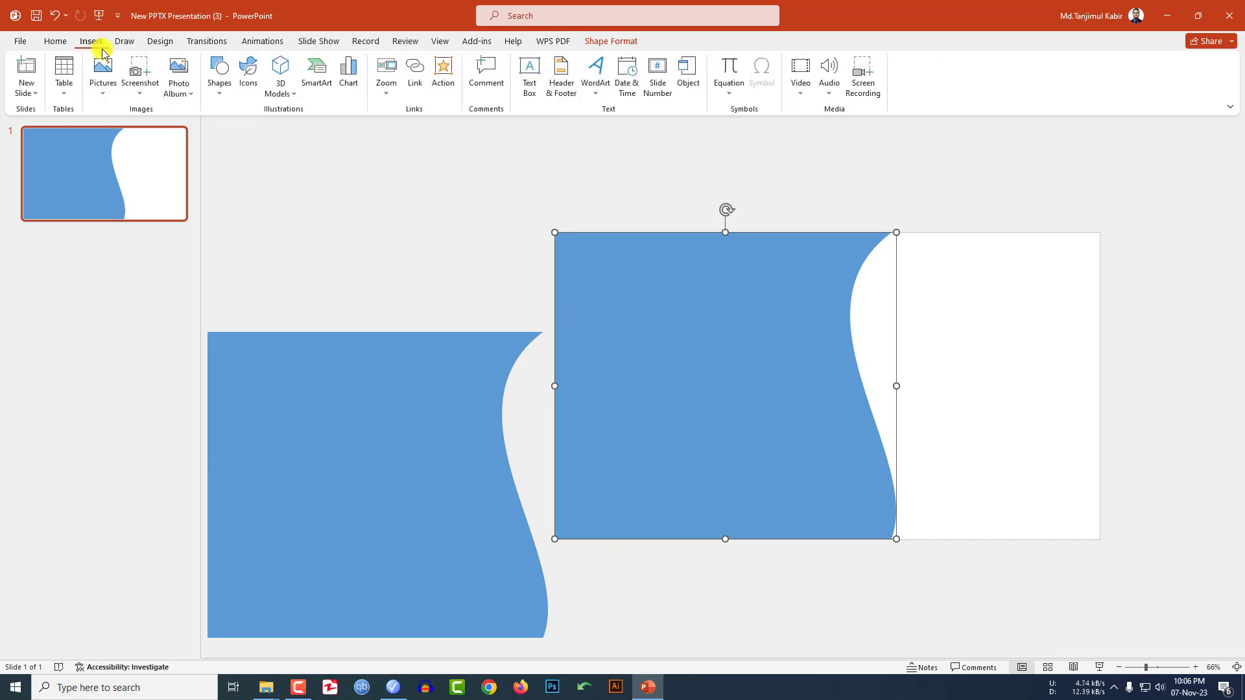
click(220, 84)
click(250, 130)
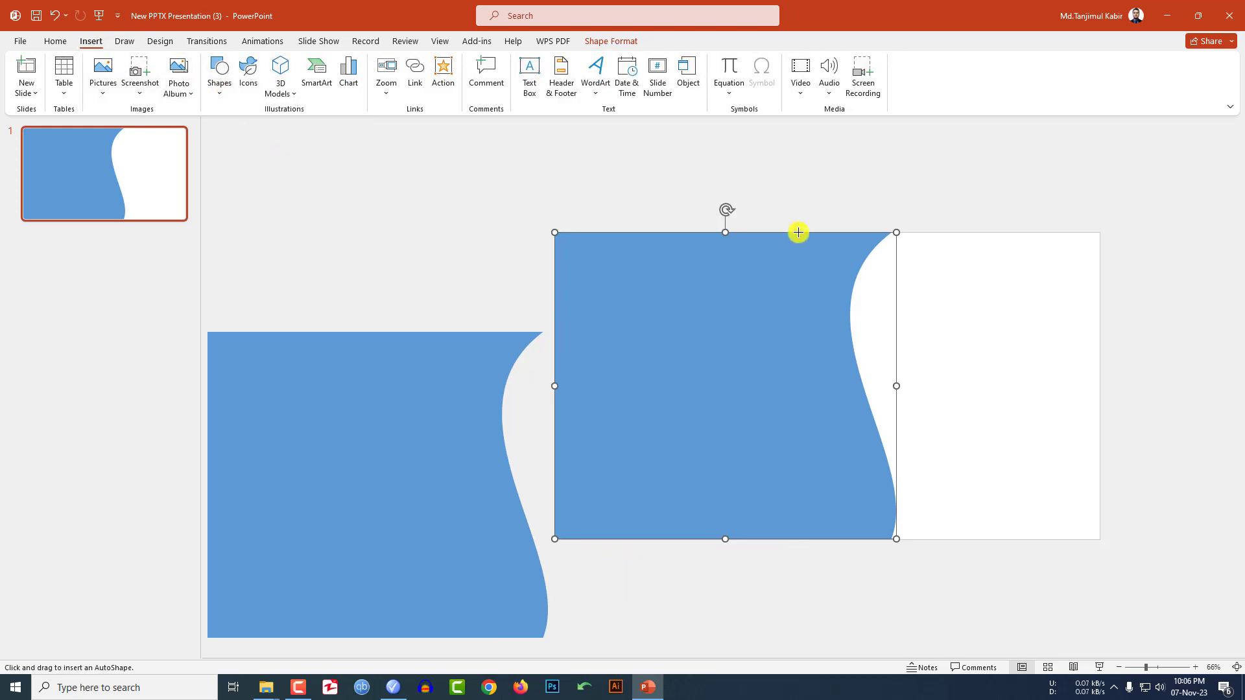
mouse_move(797, 232)
mouse_down()
mouse_move(1023, 539)
mouse_move(1099, 539)
mouse_up()
click(492, 61)
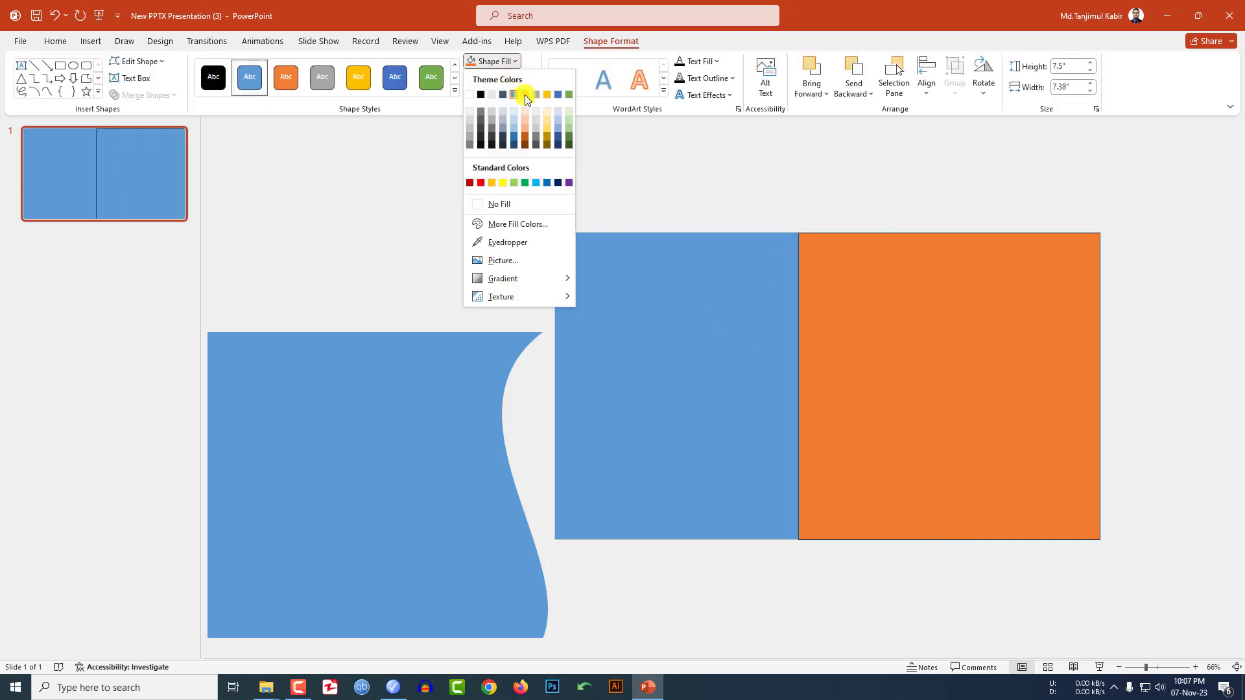
click(524, 95)
click(529, 79)
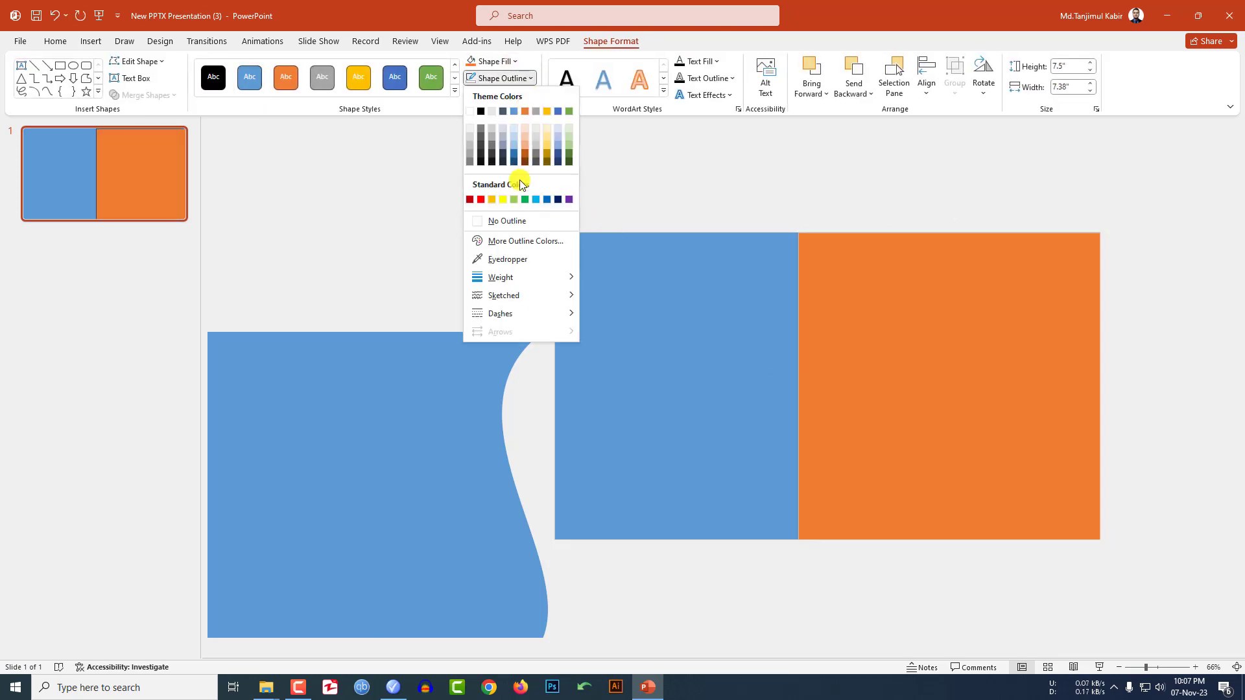
click(517, 221)
click(788, 184)
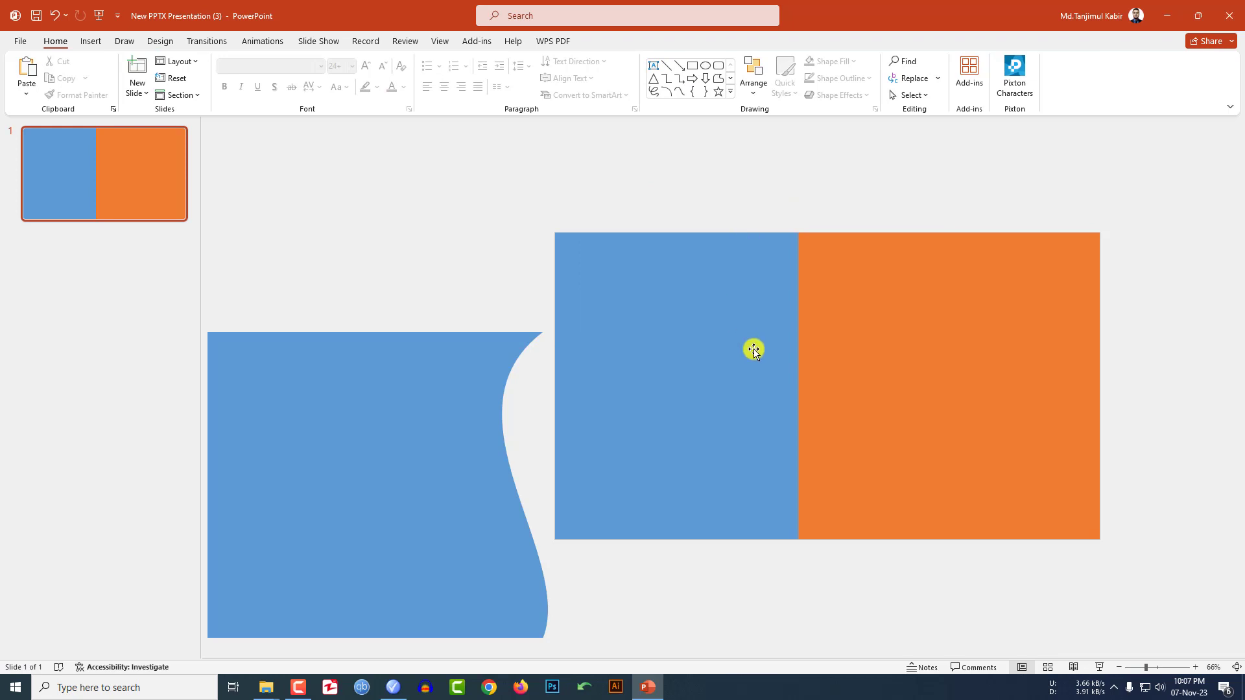
Subtract the blue shape from the orange rectangle, then move the blue copy back onto the slide.
click(966, 303)
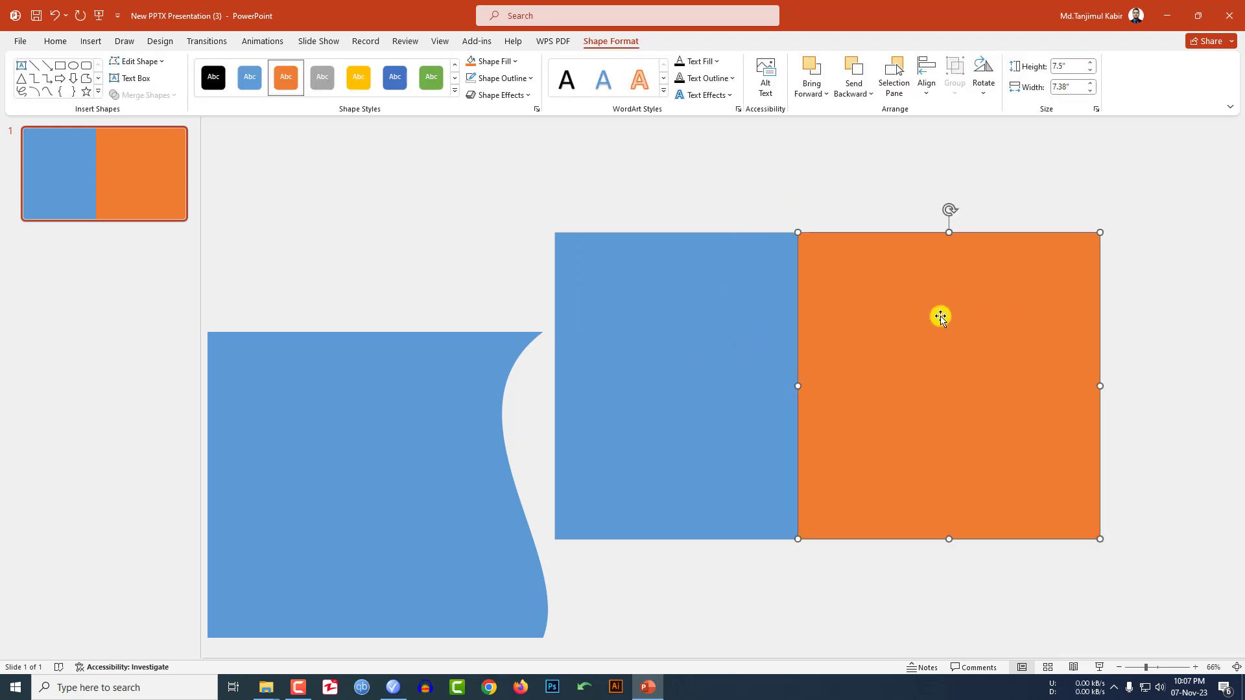
shift+click(687, 346)
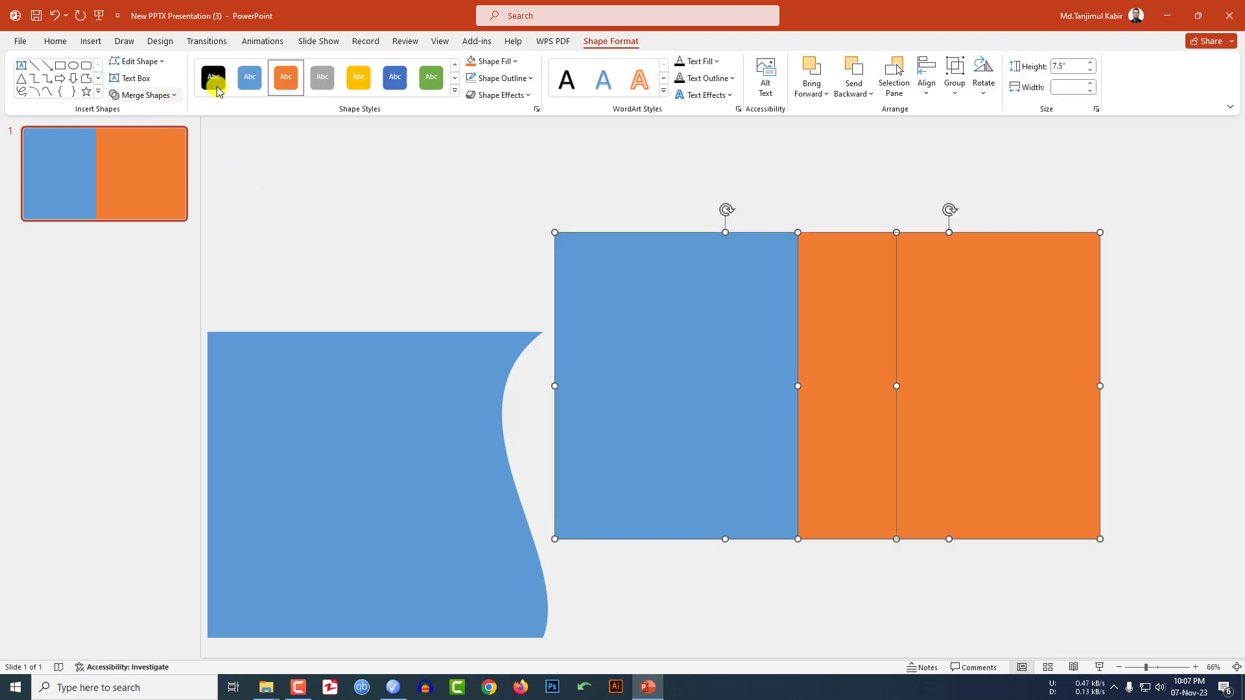
click(142, 94)
click(153, 184)
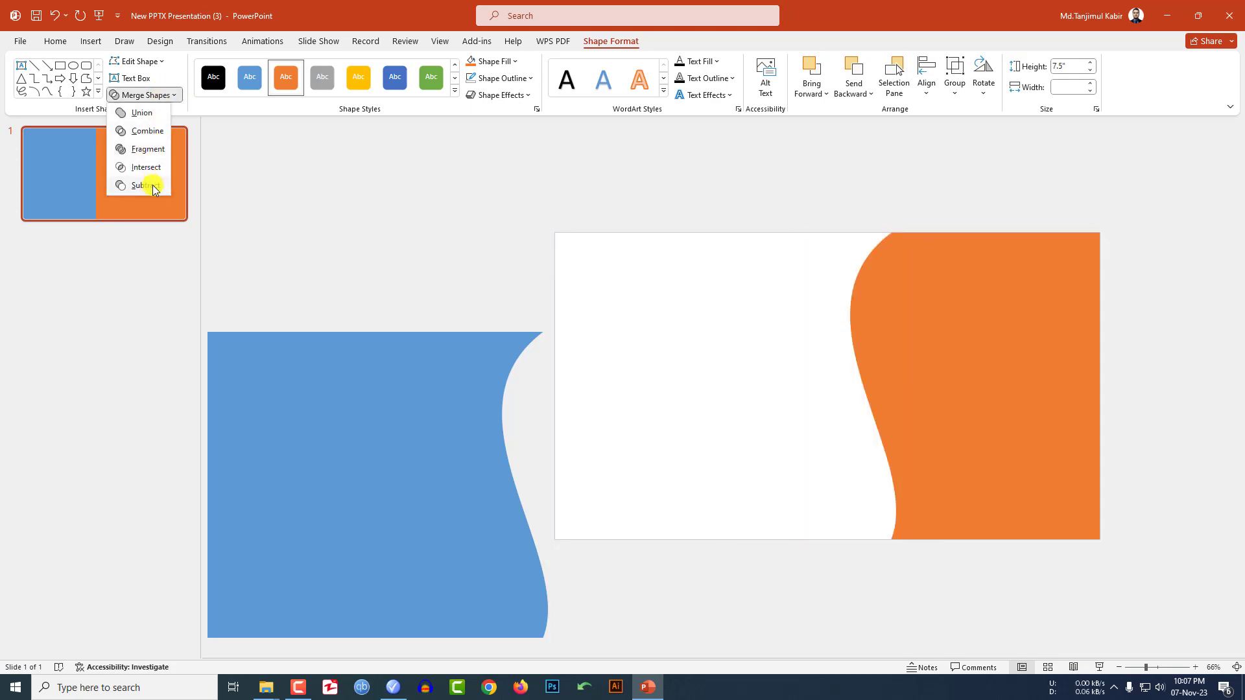
click(153, 185)
click(765, 208)
drag(433, 472, 781, 375)
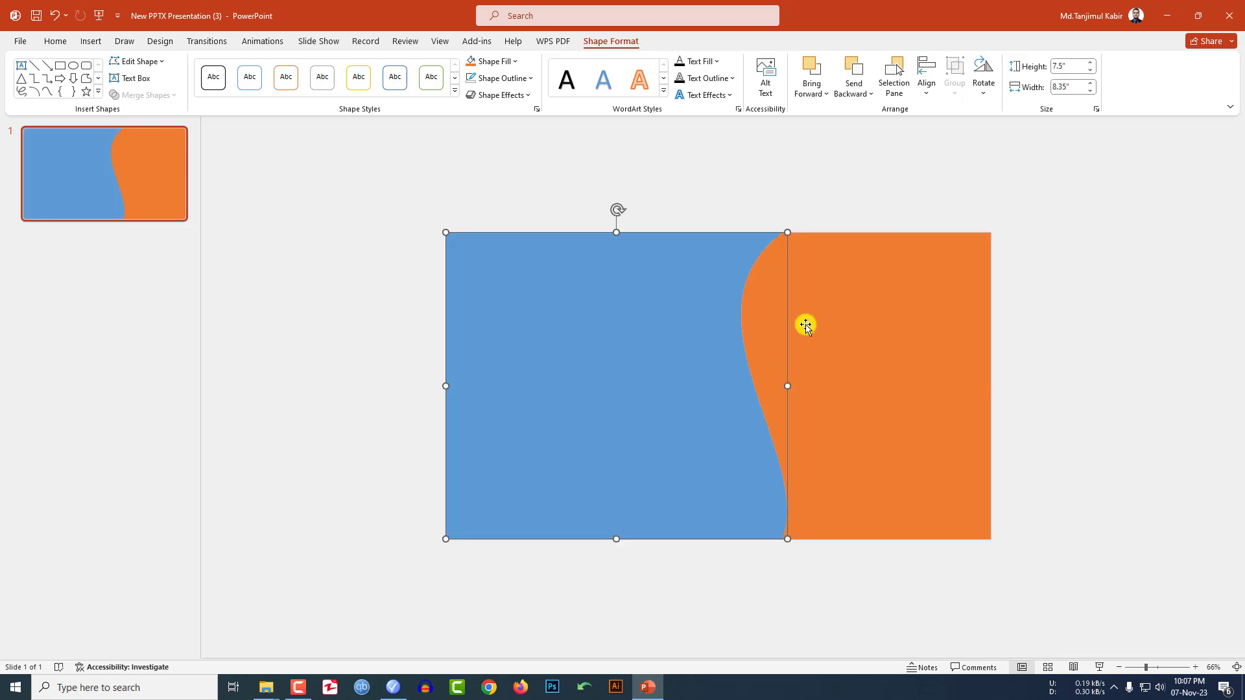
Fill both the orange and blue S-curve shapes dark grey.
click(893, 304)
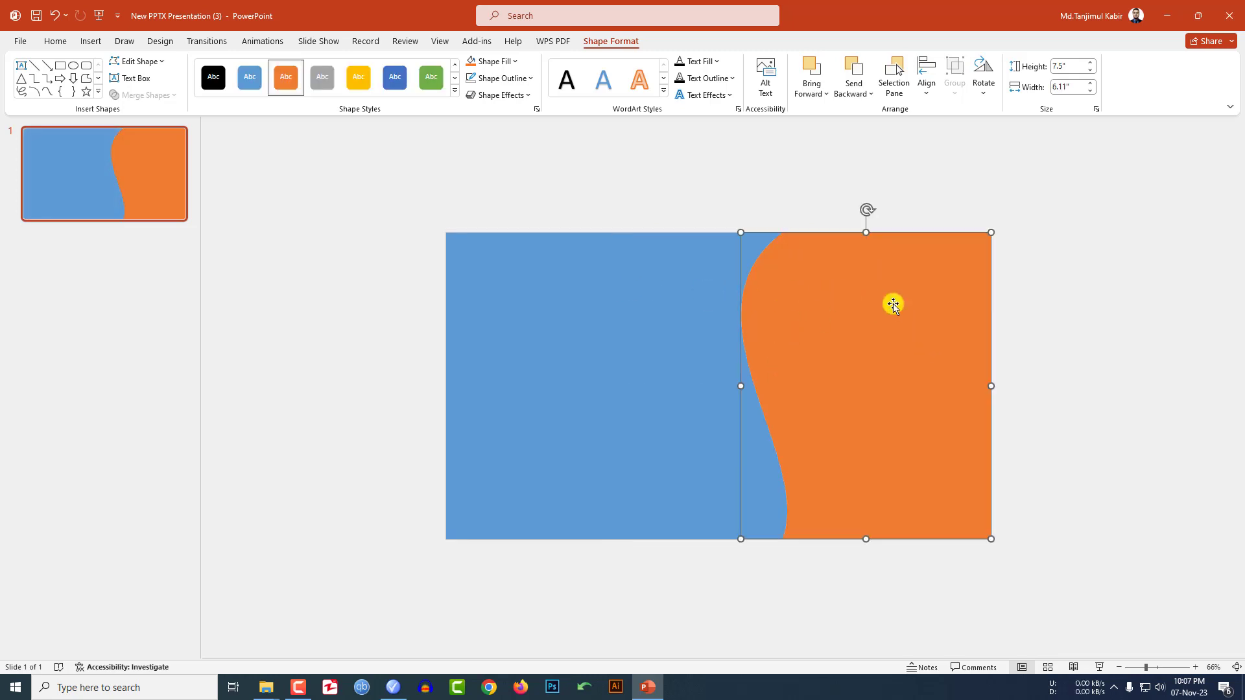
shift+click(625, 337)
click(513, 61)
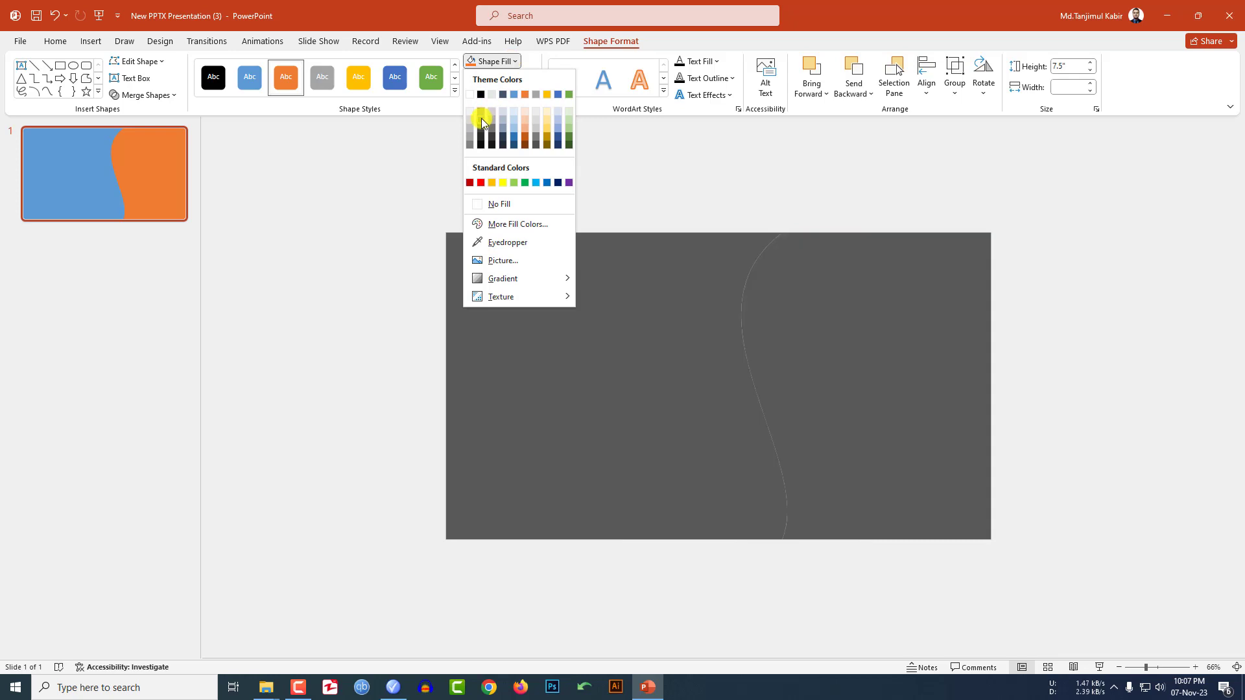
click(481, 118)
click(1094, 272)
click(971, 338)
click(1008, 371)
click(979, 384)
Apply the second bevel preset to both the left and right grey shapes.
click(588, 396)
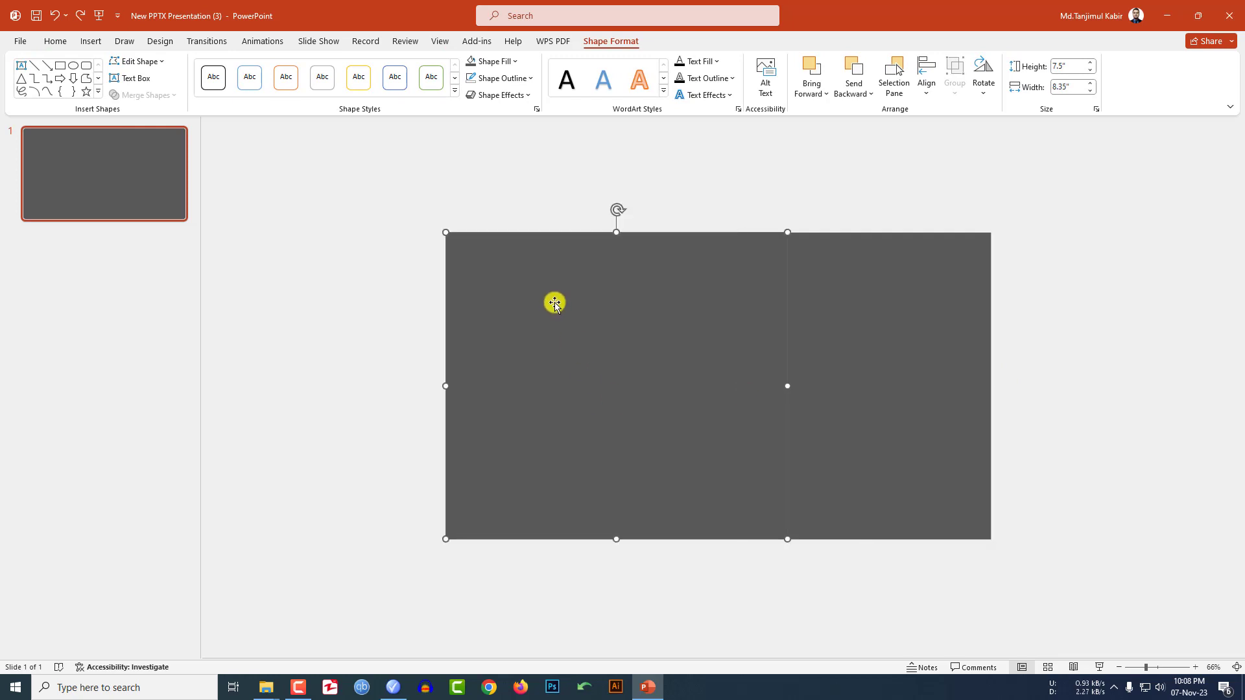
click(526, 97)
mouse_move(518, 118)
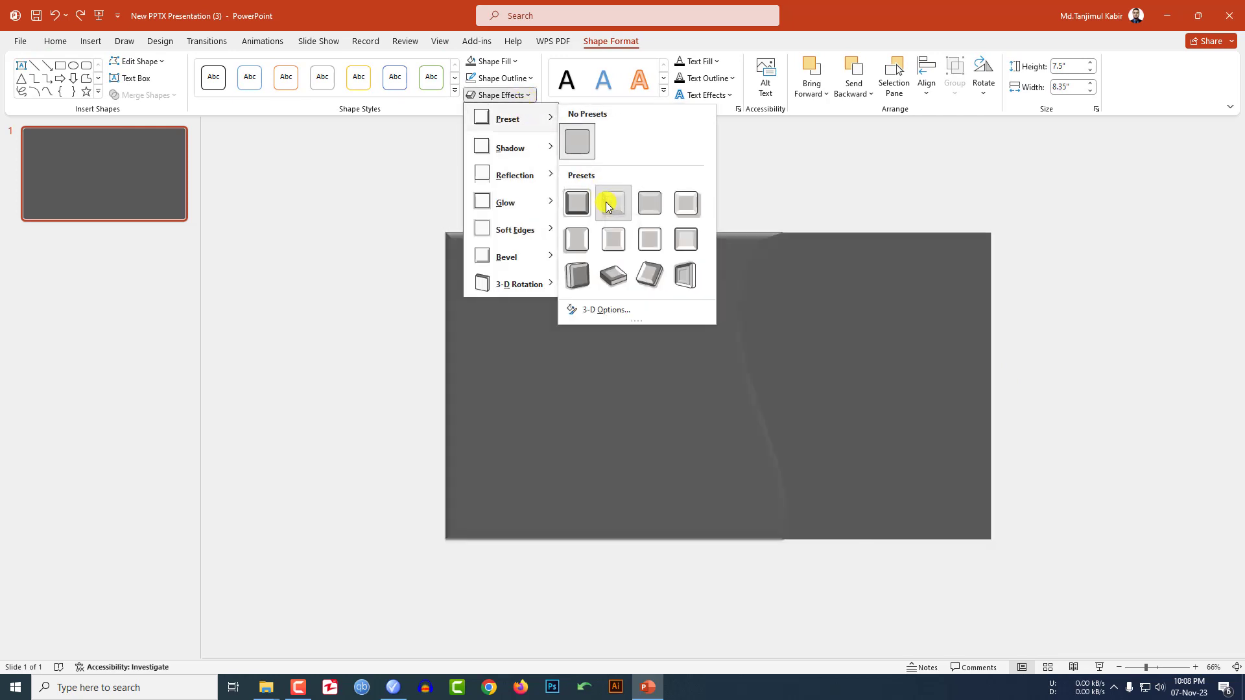
click(608, 205)
click(862, 297)
click(526, 95)
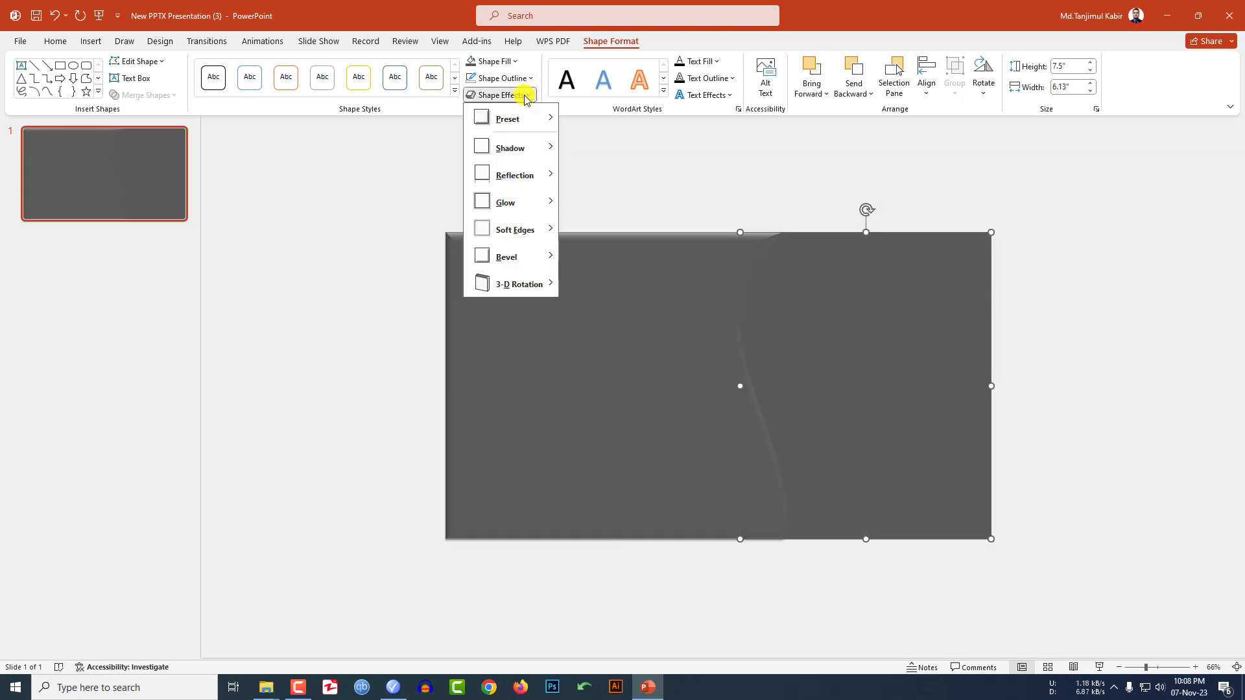
mouse_move(516, 118)
click(611, 204)
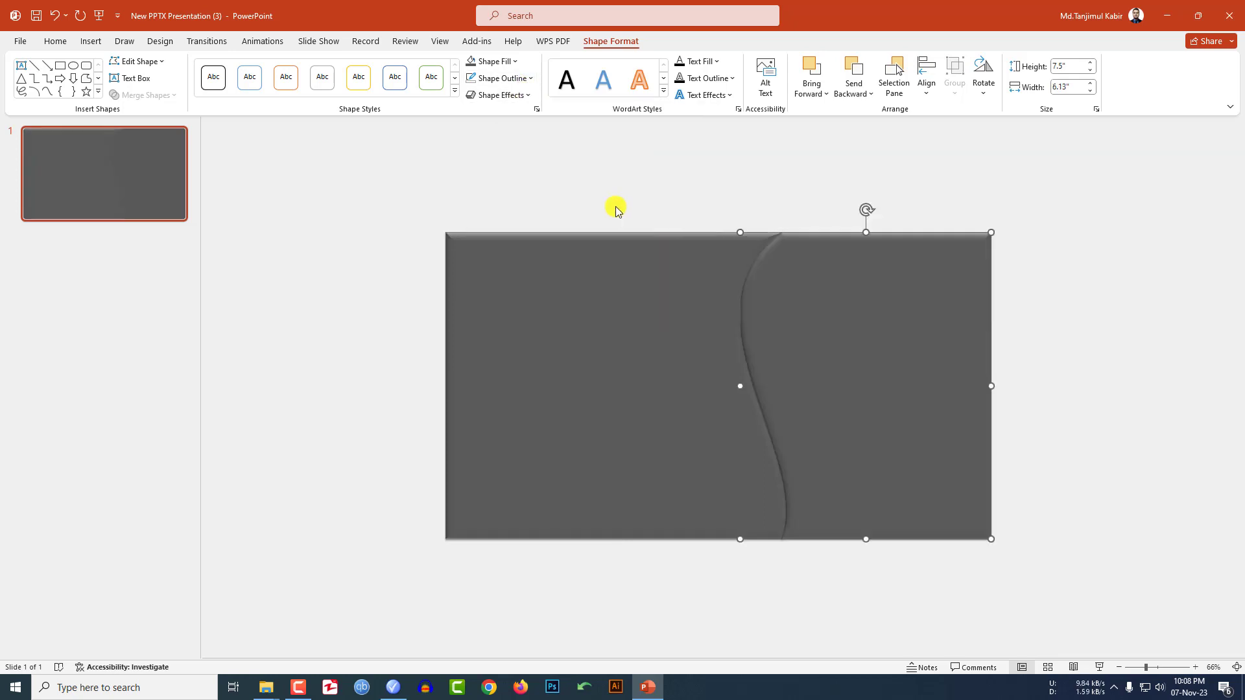
click(1079, 262)
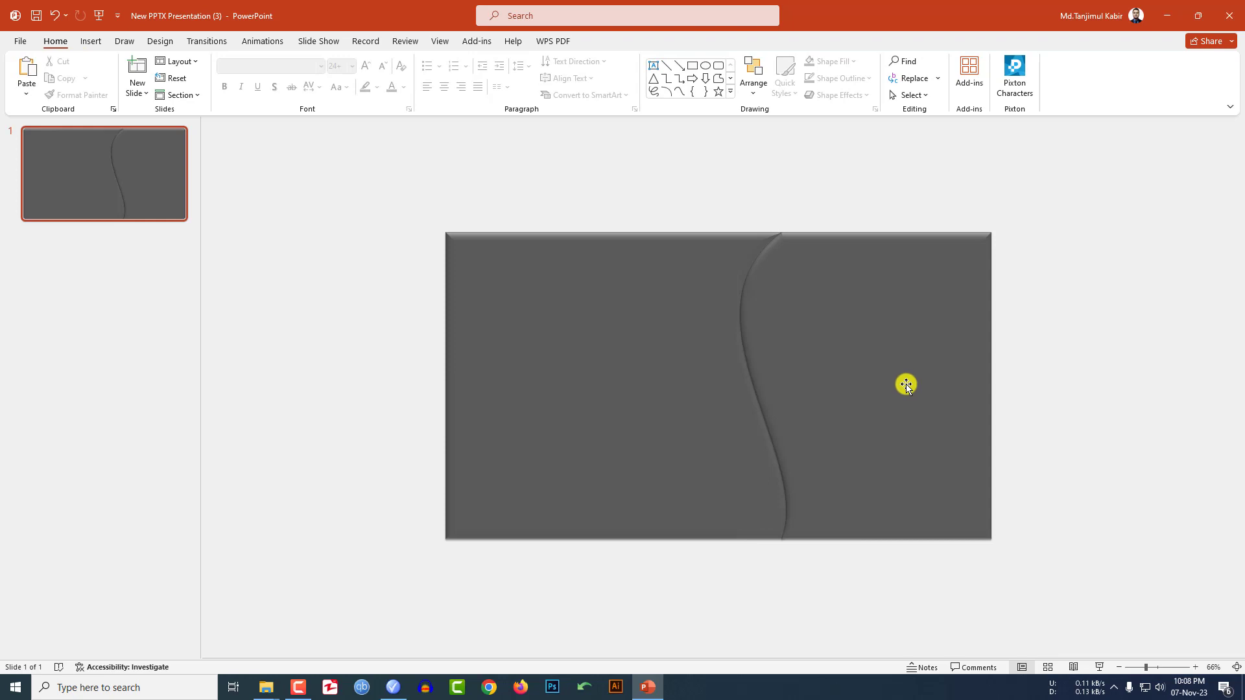
Move both grey S-curve shapes off the slide to the lower left.
click(624, 512)
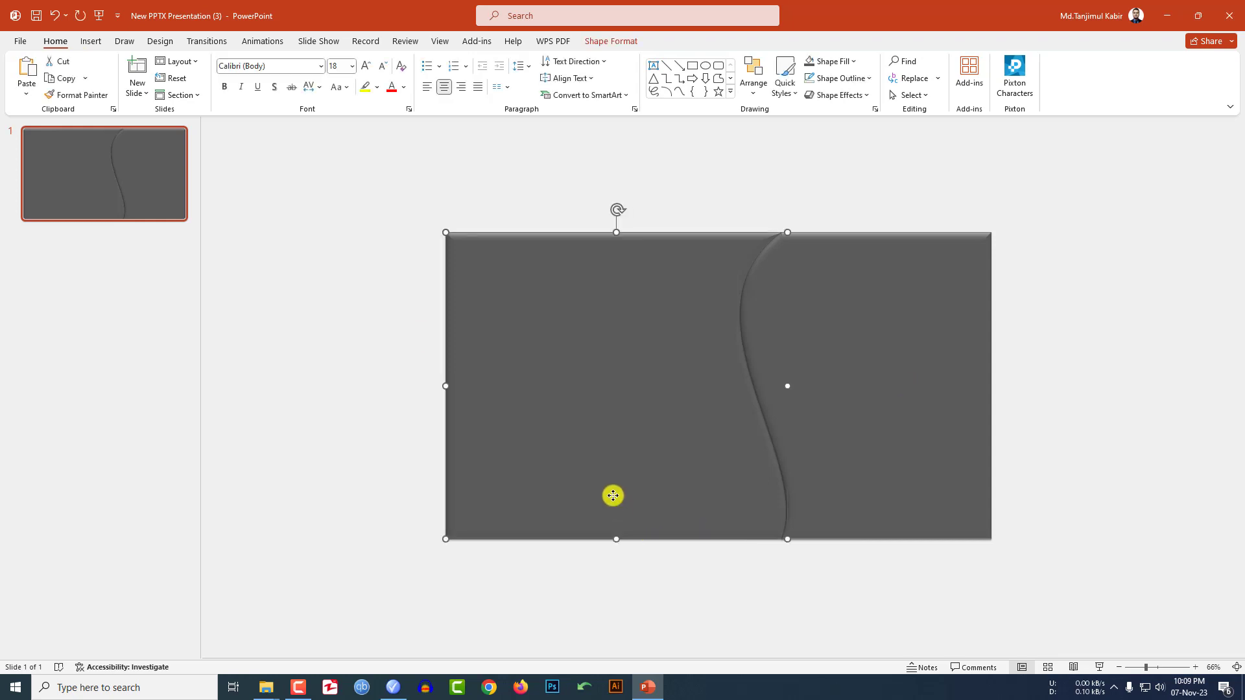
shift+click(827, 414)
drag(854, 382, 280, 547)
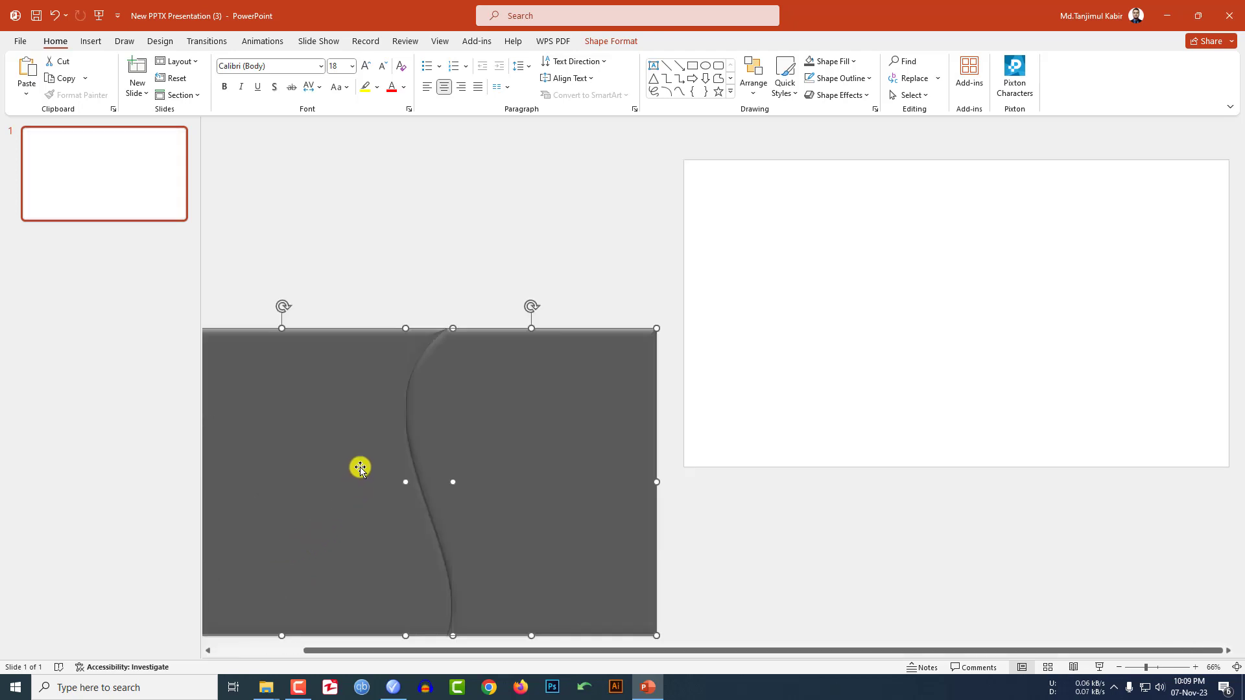
click(805, 619)
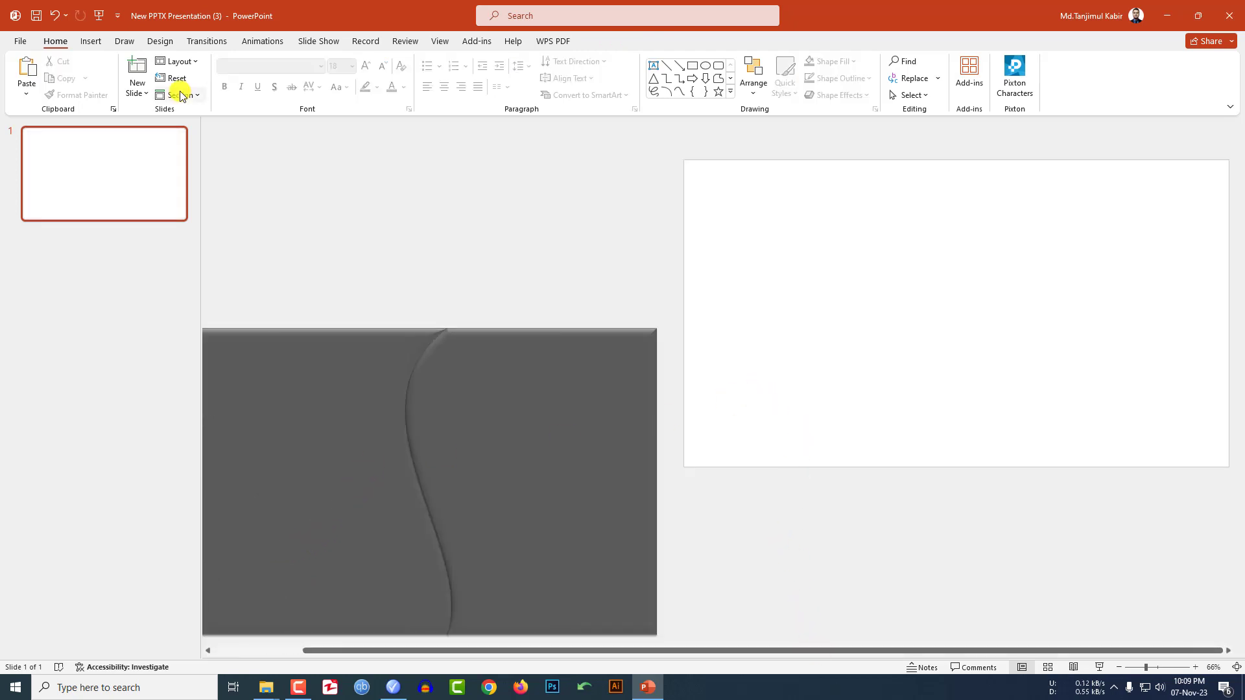
Draw a blue rectangle without an outline covering the whole slide.
click(98, 45)
click(221, 83)
click(253, 129)
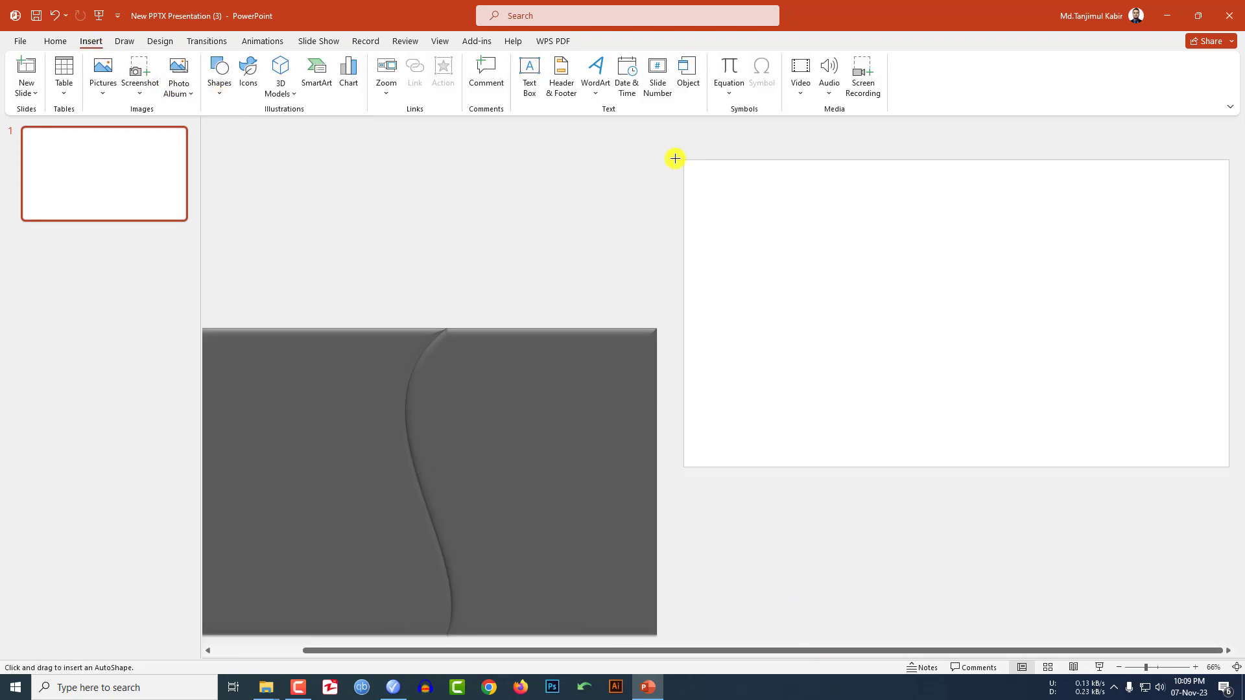
drag(682, 157, 1228, 466)
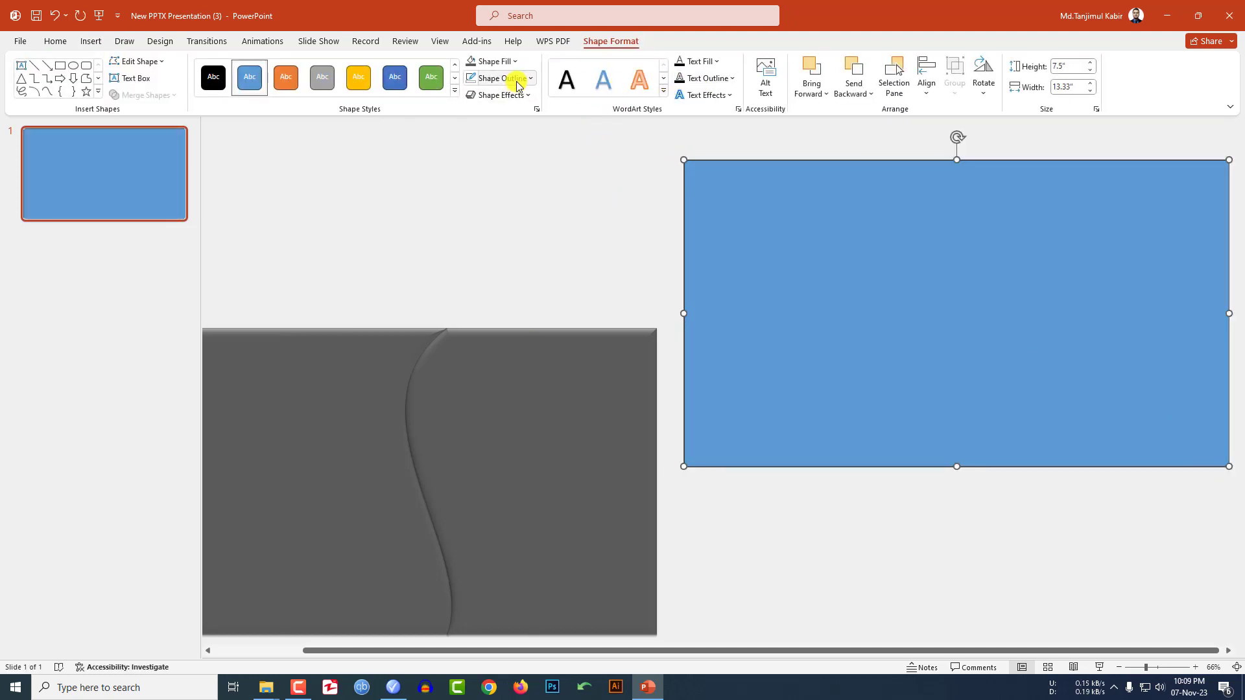
click(518, 83)
click(478, 218)
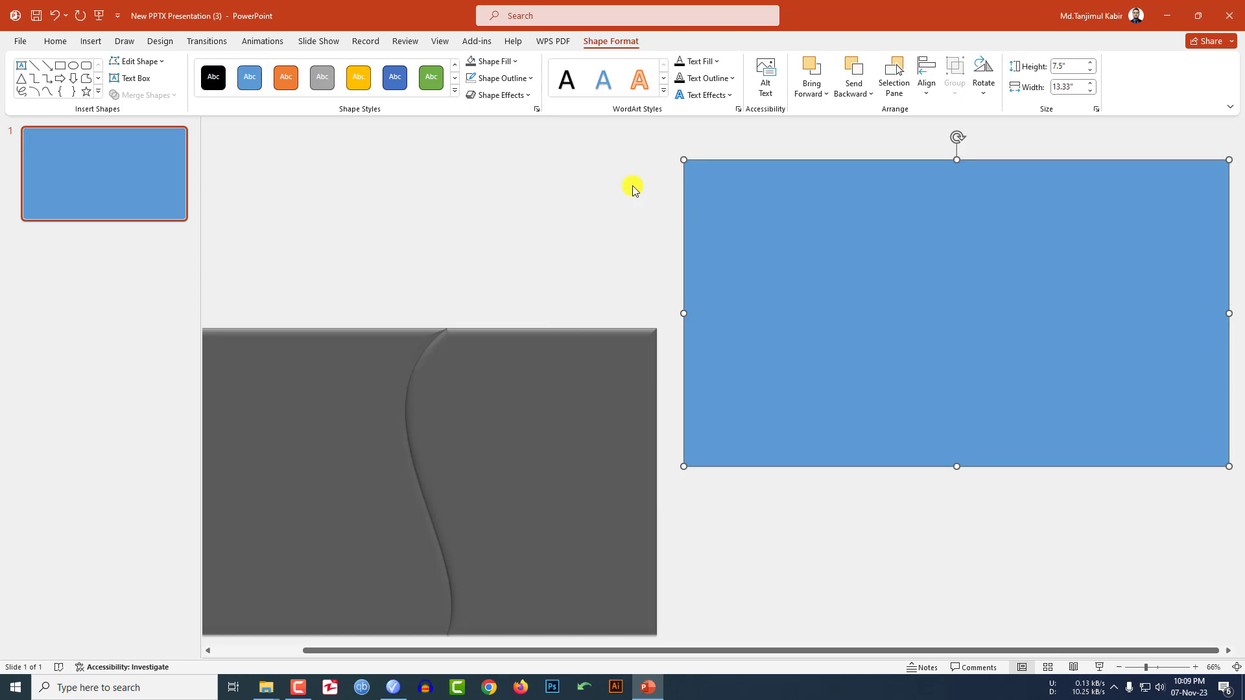
click(608, 182)
click(91, 41)
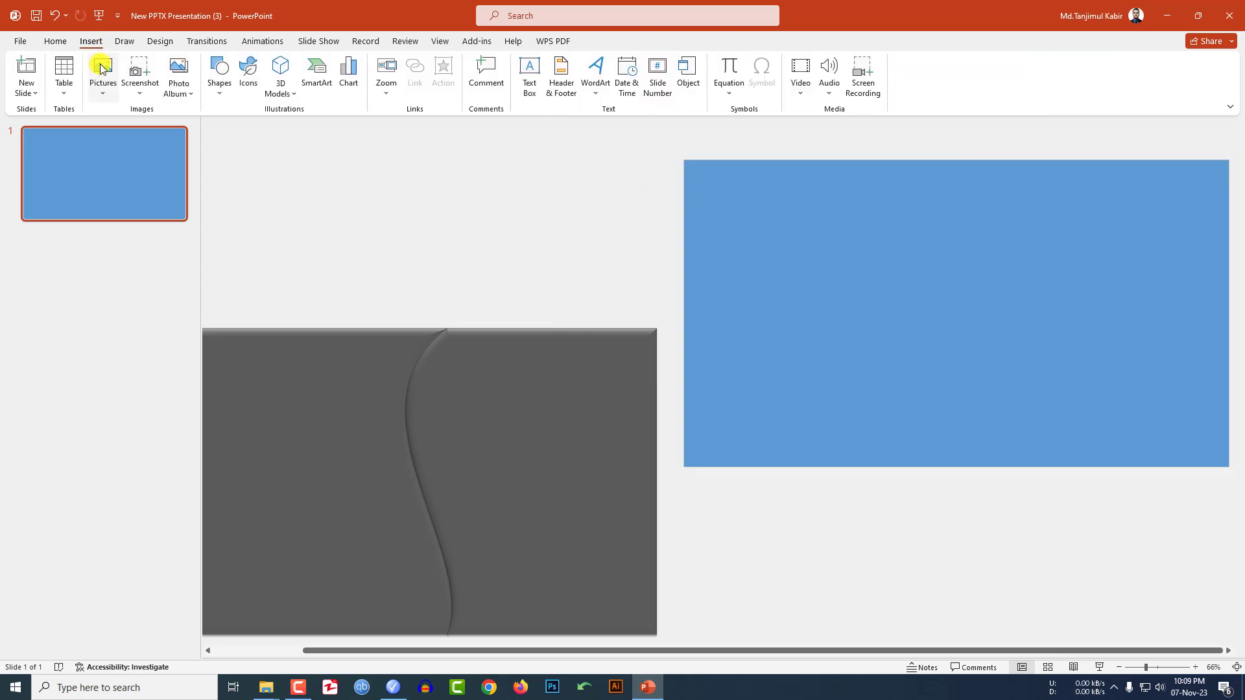
click(102, 69)
Insert the beech-tree photo and make it the slide's picture-fill background.
click(131, 130)
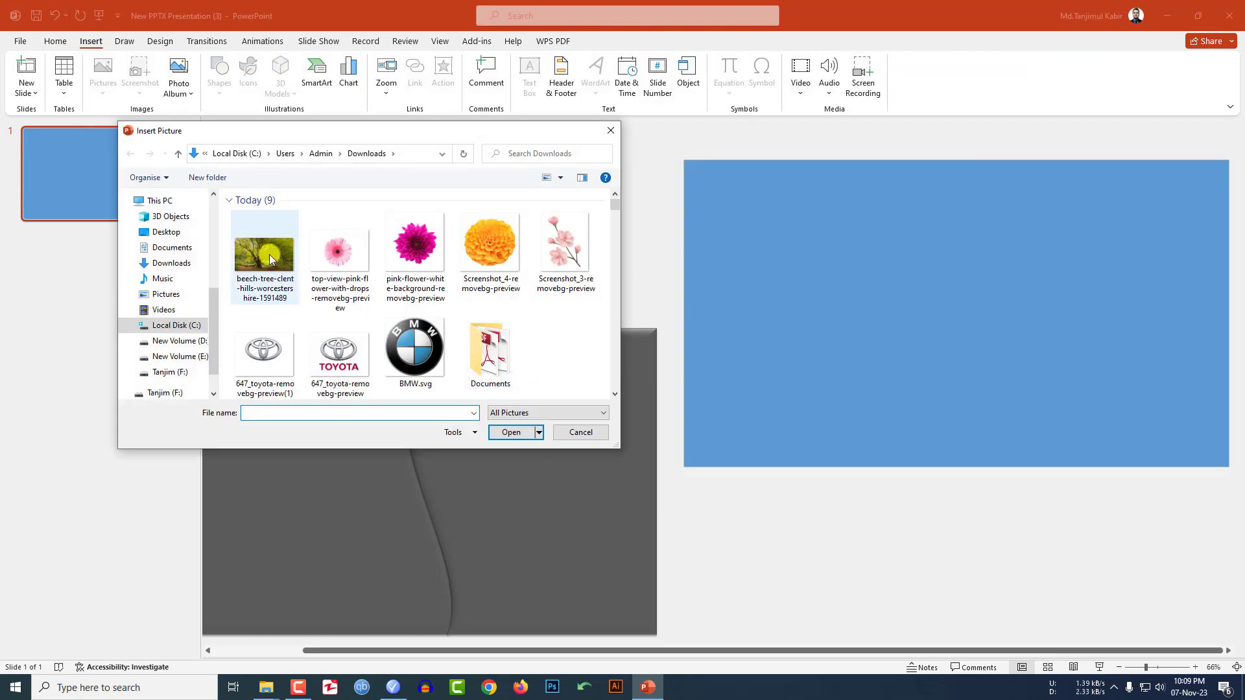
double_click(269, 255)
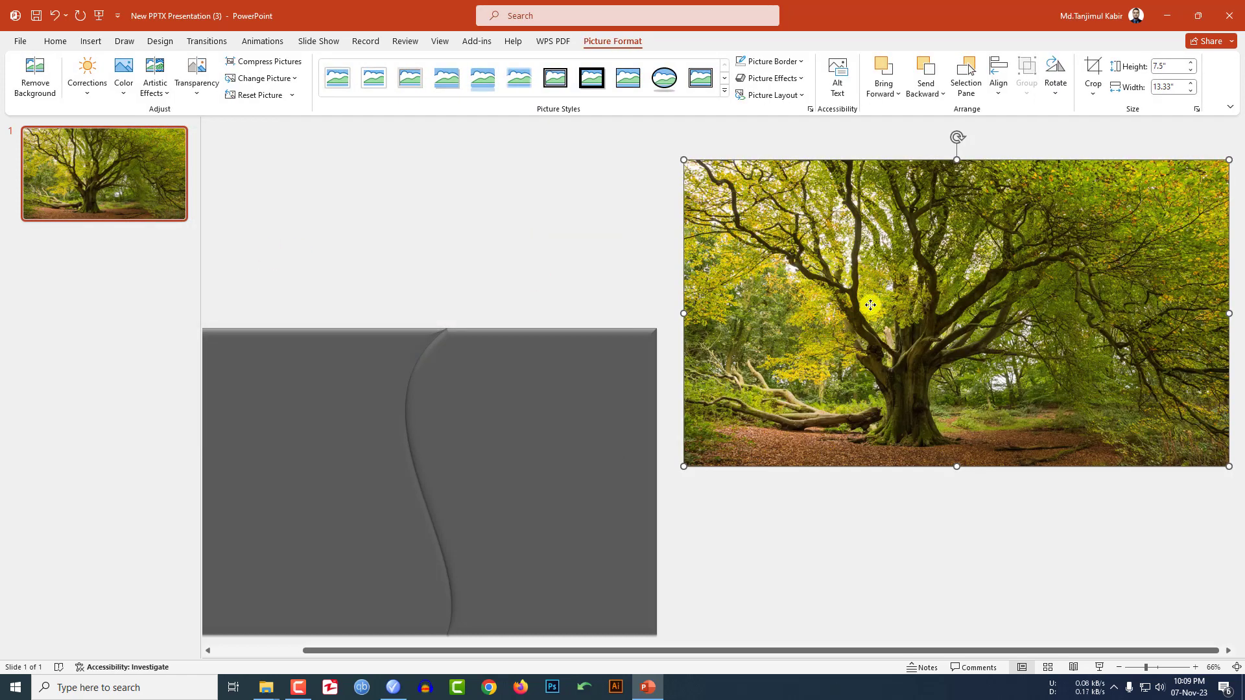
key(Delete)
click(156, 44)
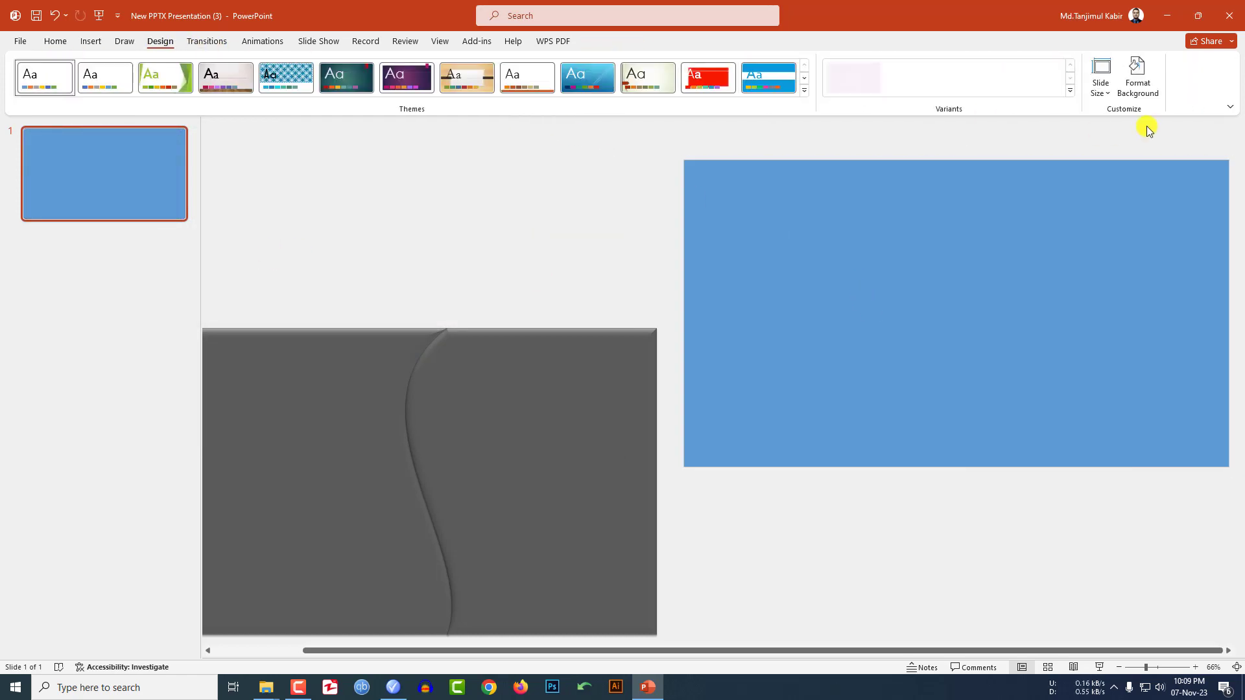
click(1138, 81)
click(1139, 235)
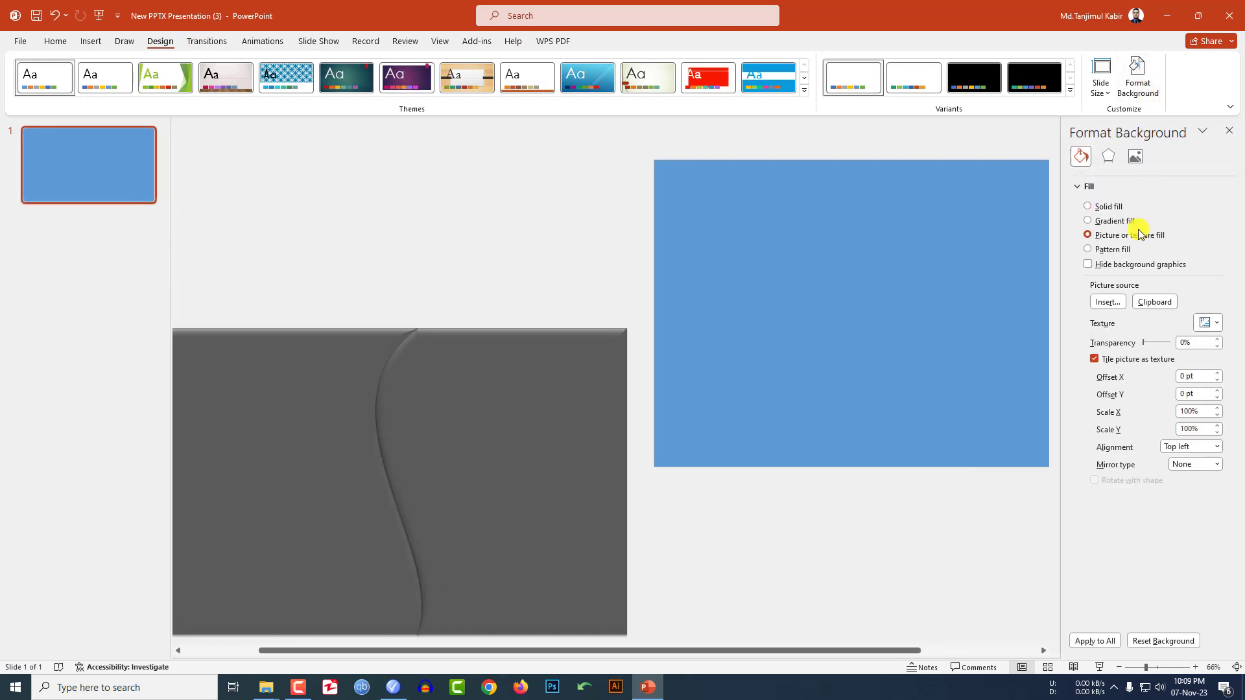
click(1154, 302)
Fill the covering rectangle dark grey at 42% transparency and move the grey S-curve shapes back over it.
click(911, 311)
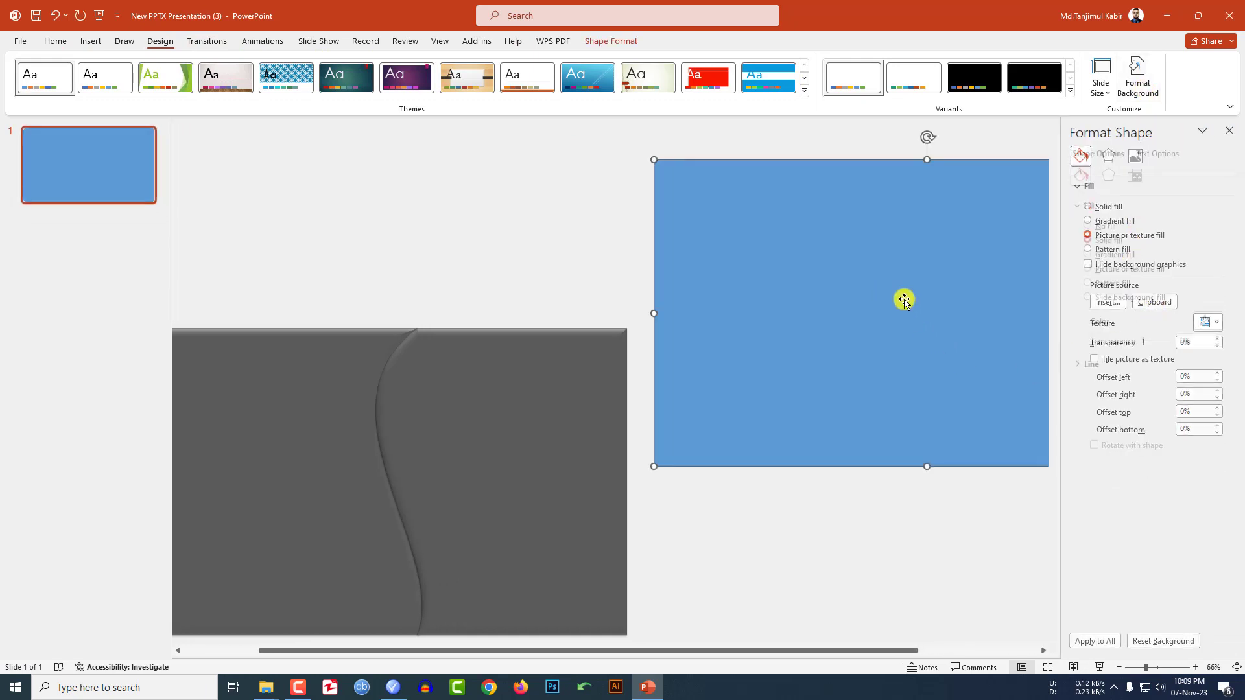
drag(911, 311, 933, 448)
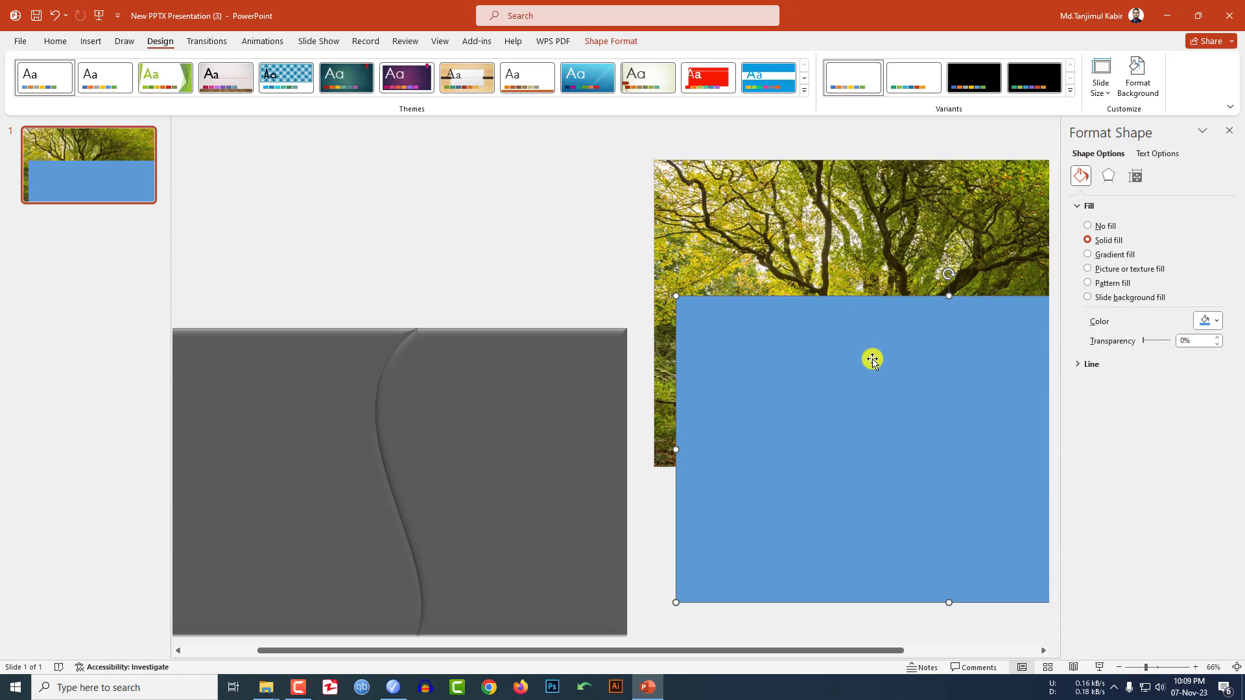
click(940, 650)
drag(810, 502, 789, 367)
click(610, 41)
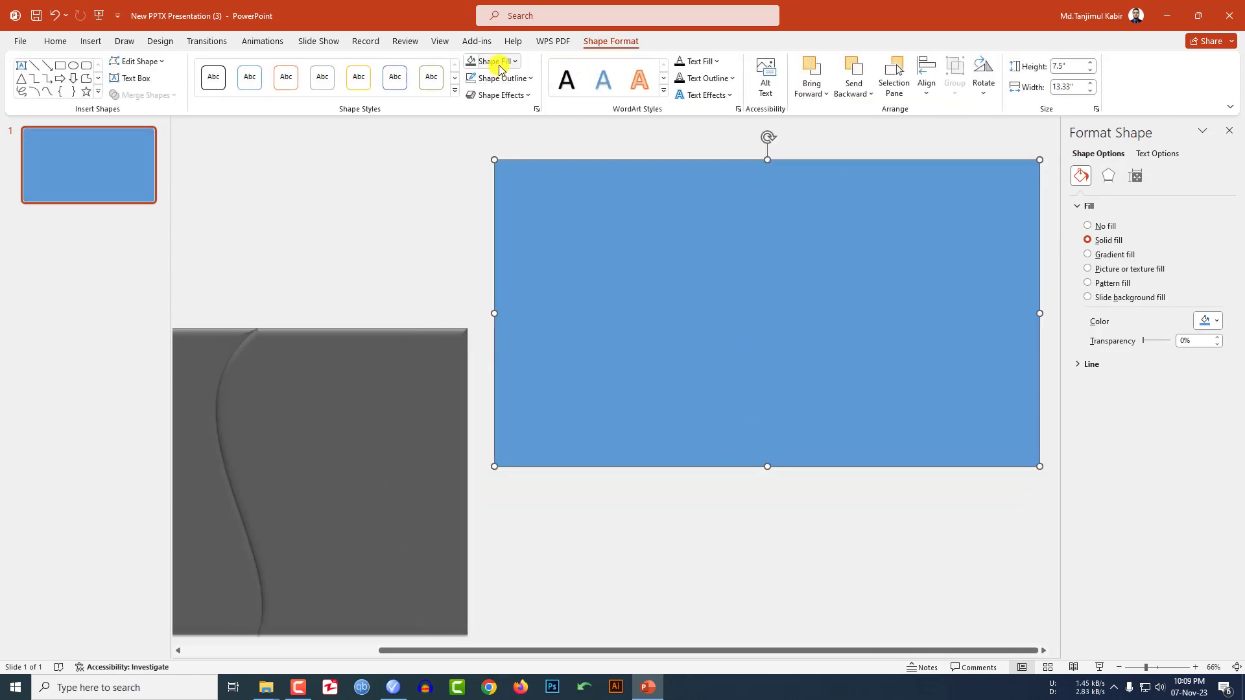
click(500, 63)
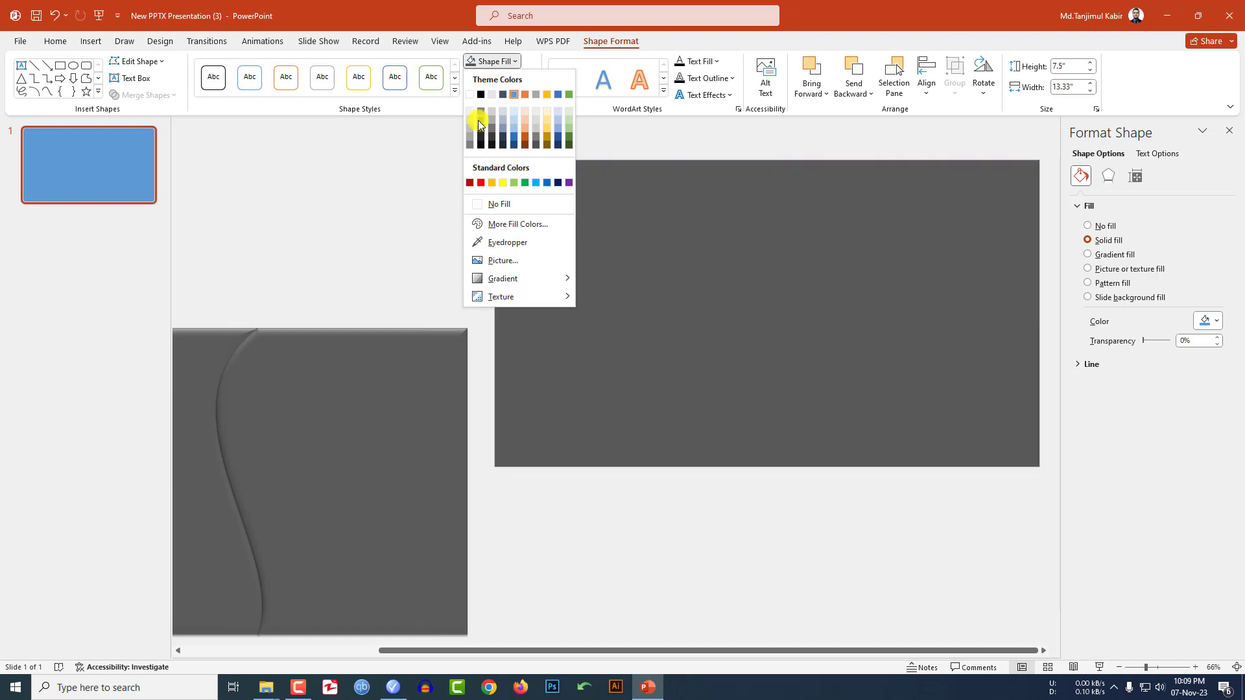
click(480, 119)
drag(1145, 343, 1154, 342)
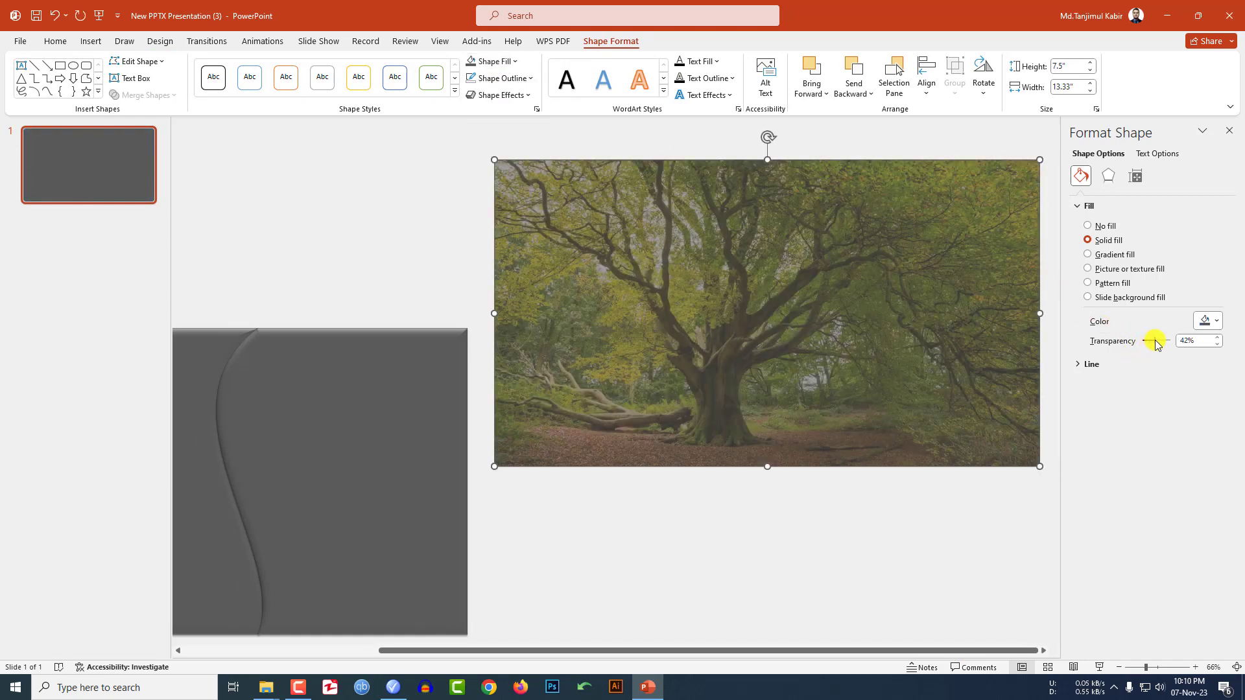
click(872, 571)
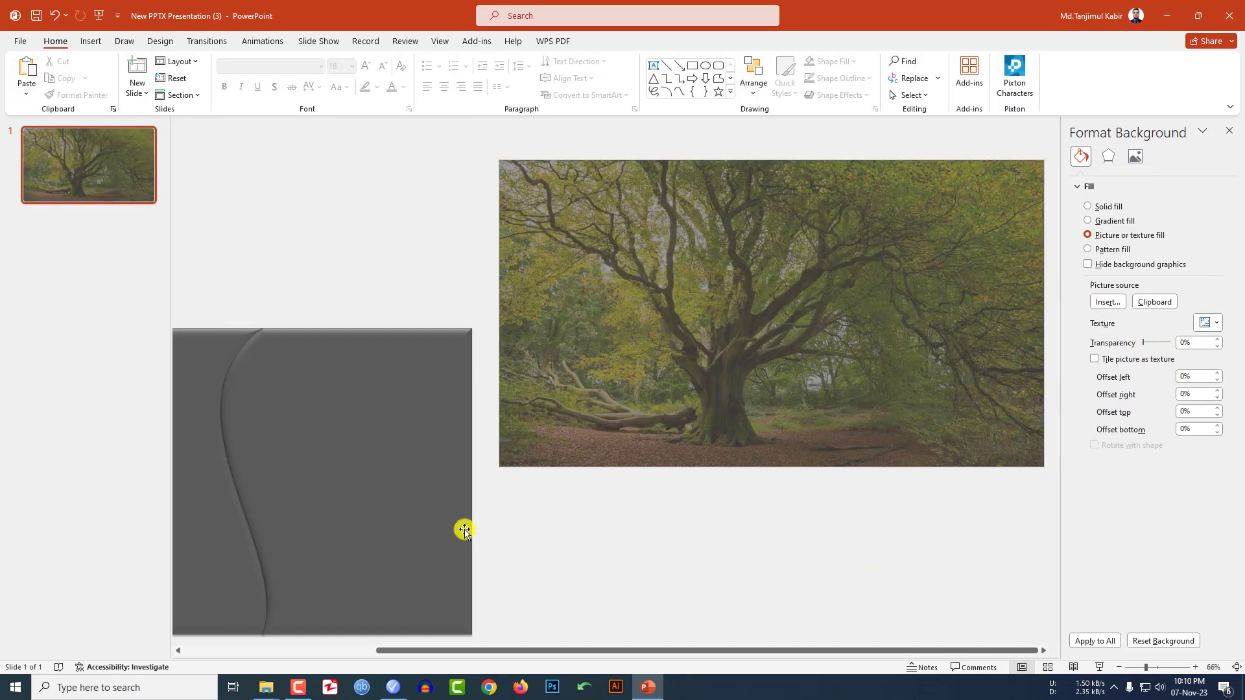
click(197, 528)
drag(195, 528, 770, 367)
Insert the top-view pink flower, second pink flower and marigold pictures from this device.
click(90, 41)
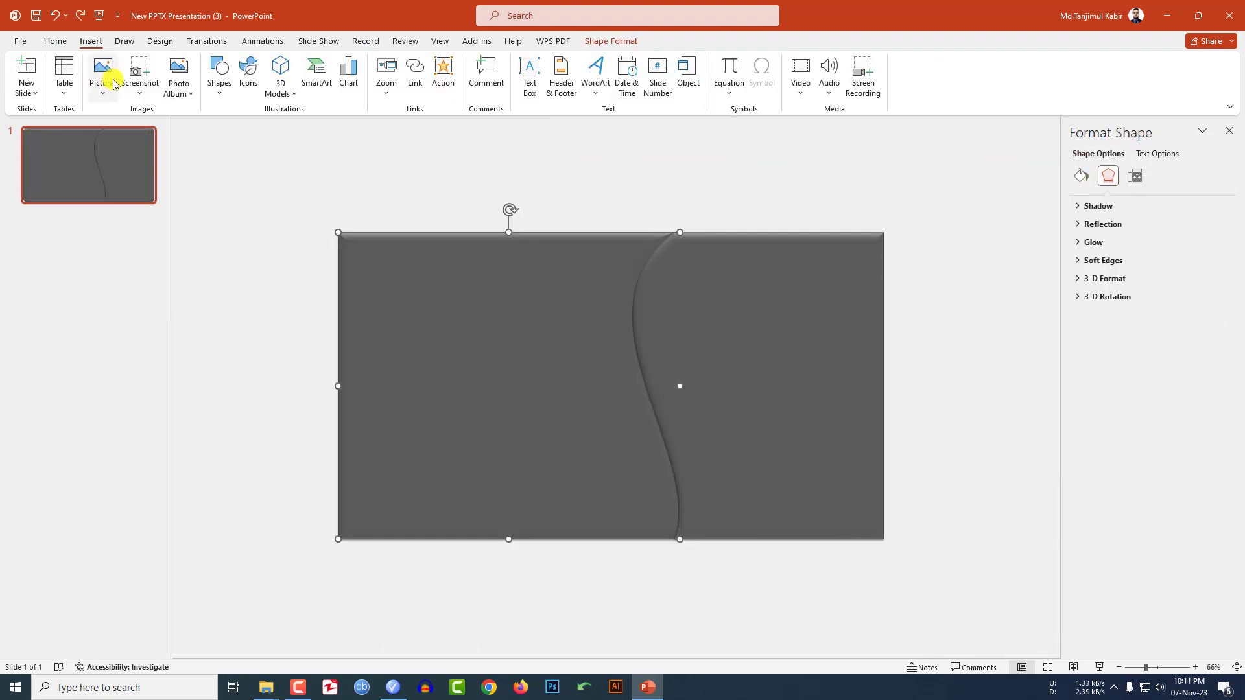
click(112, 97)
click(120, 132)
click(351, 261)
ctrl+click(415, 247)
ctrl+click(491, 246)
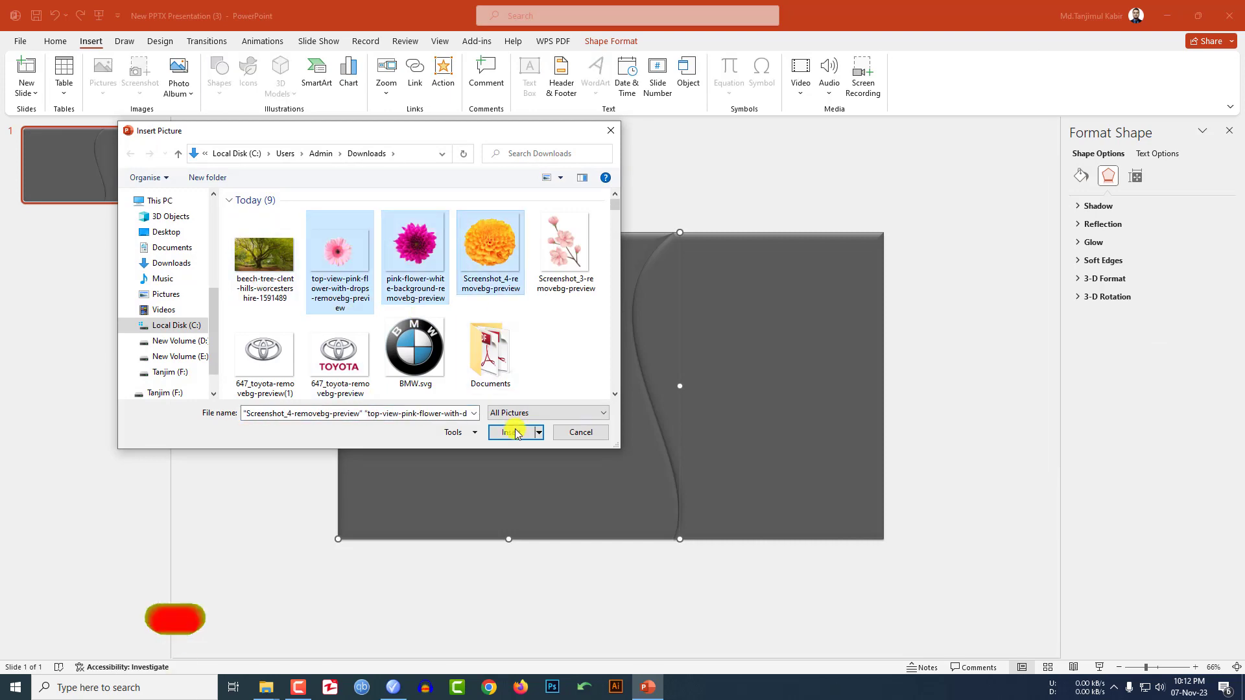
click(511, 432)
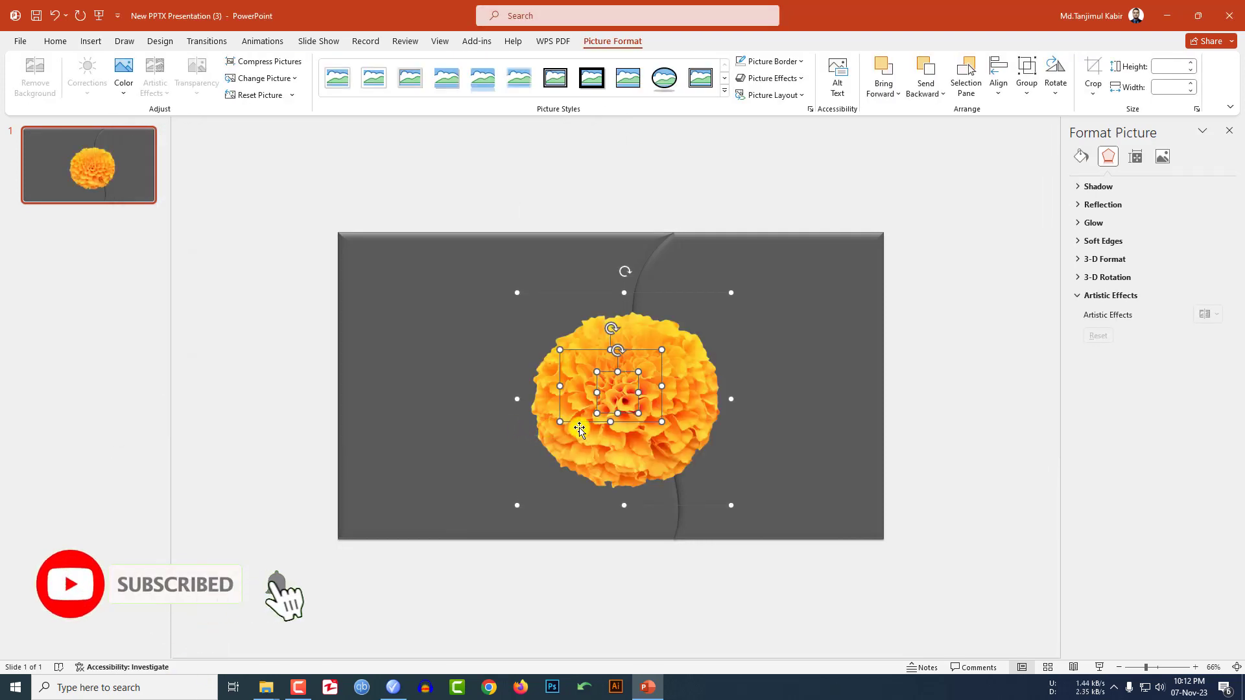
Send all three flower pictures behind the grey S-curve shapes.
click(431, 400)
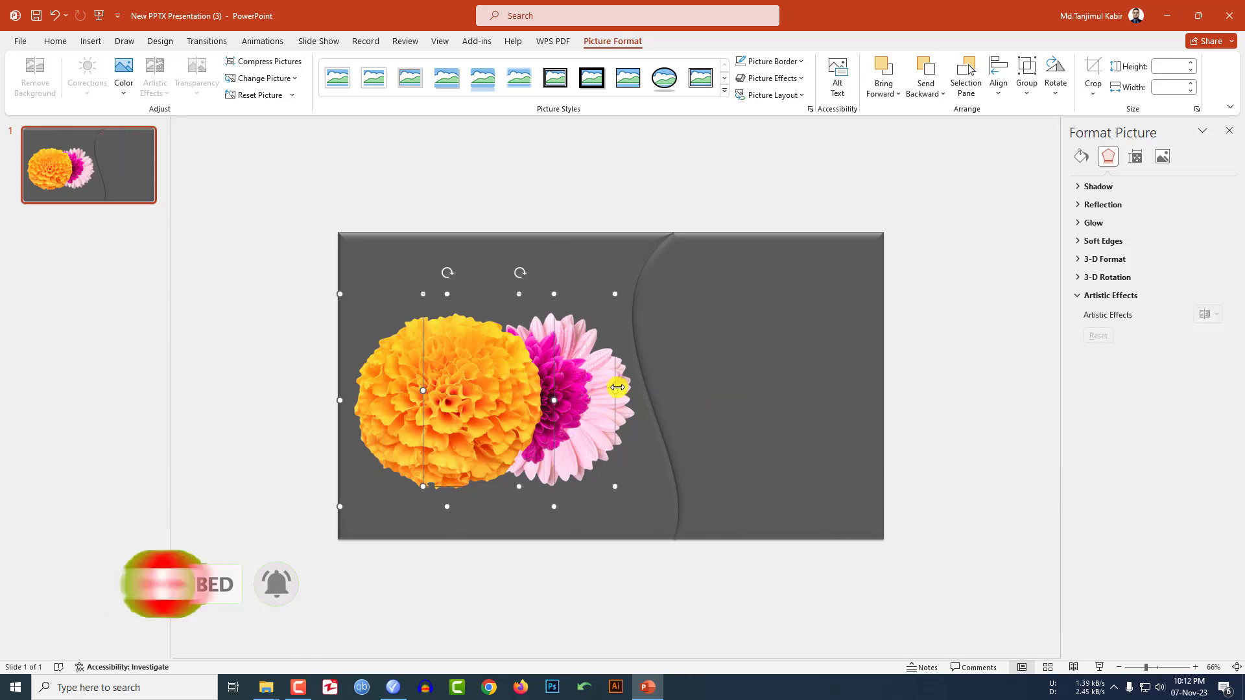
key(ctrl+a)
right_click(504, 391)
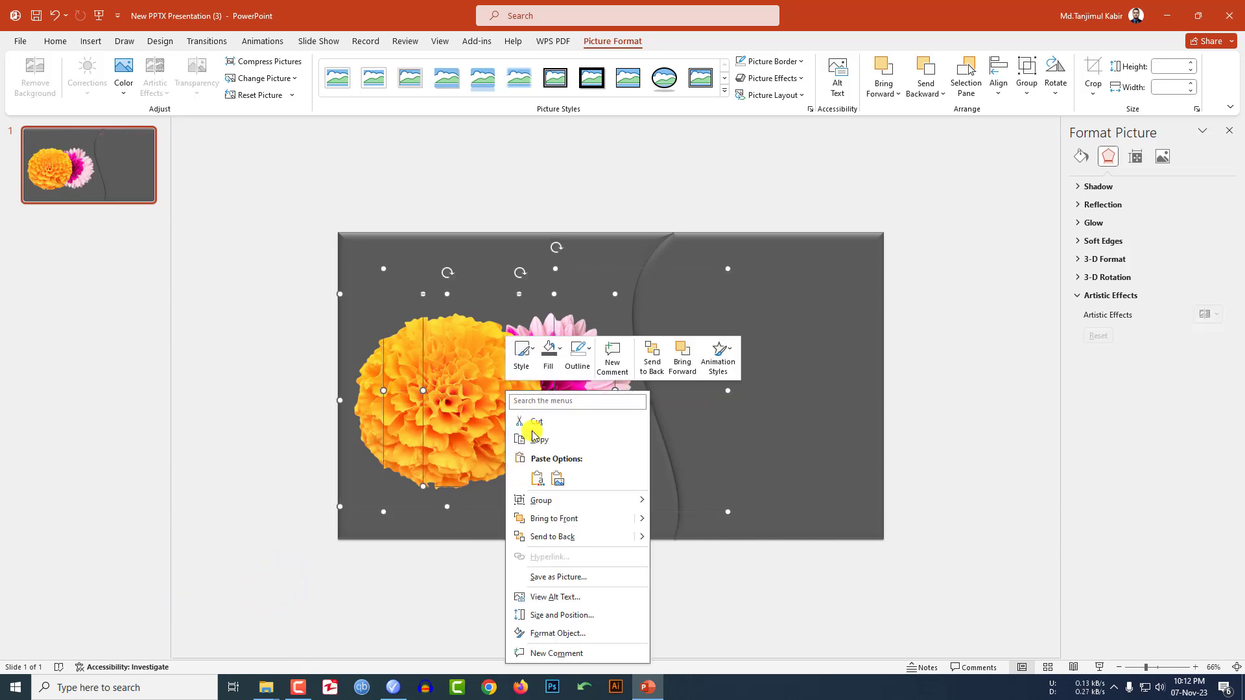
mouse_move(645, 540)
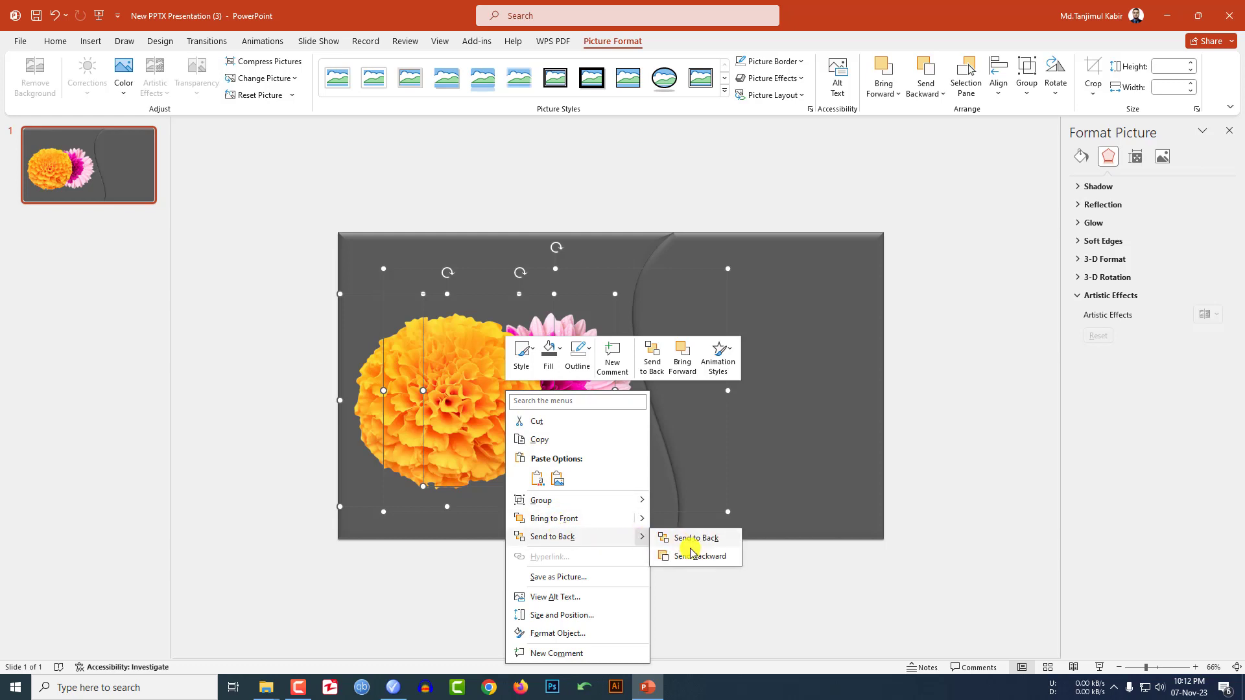
click(689, 556)
right_click(551, 423)
mouse_move(622, 289)
click(666, 307)
click(589, 582)
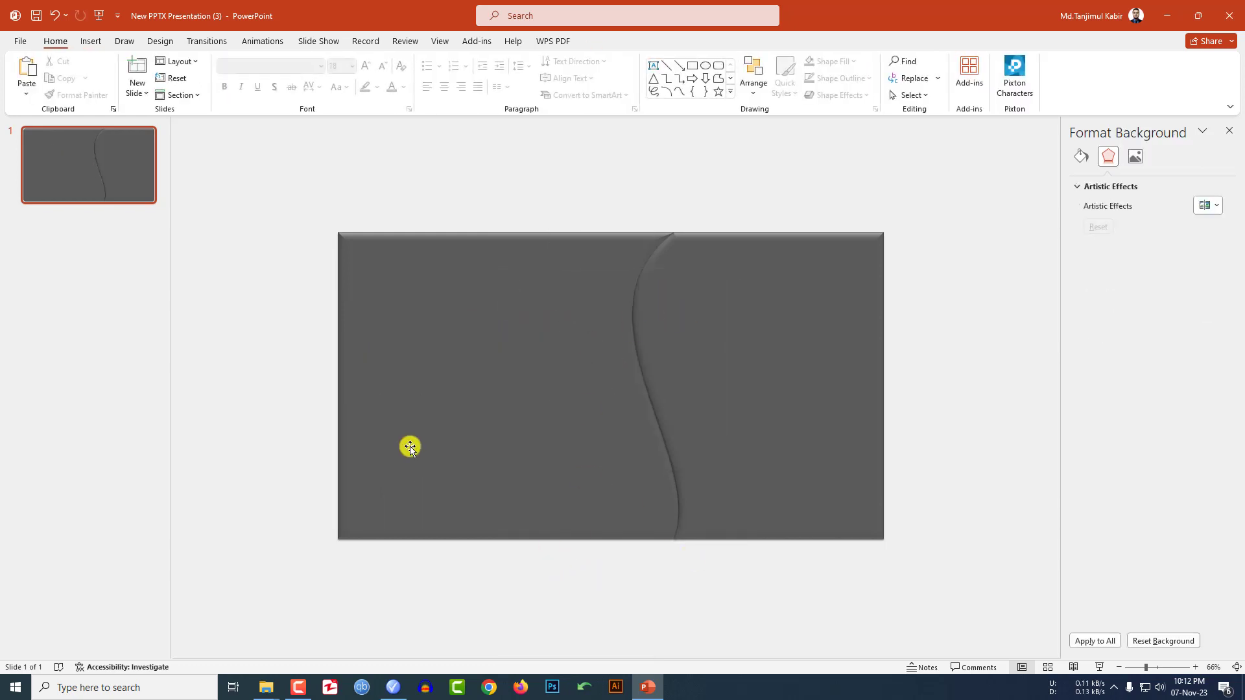
right_click(116, 144)
Duplicate slide 1 and add a top-left text box reading 'FLOWER TITLE HERE'.
click(160, 271)
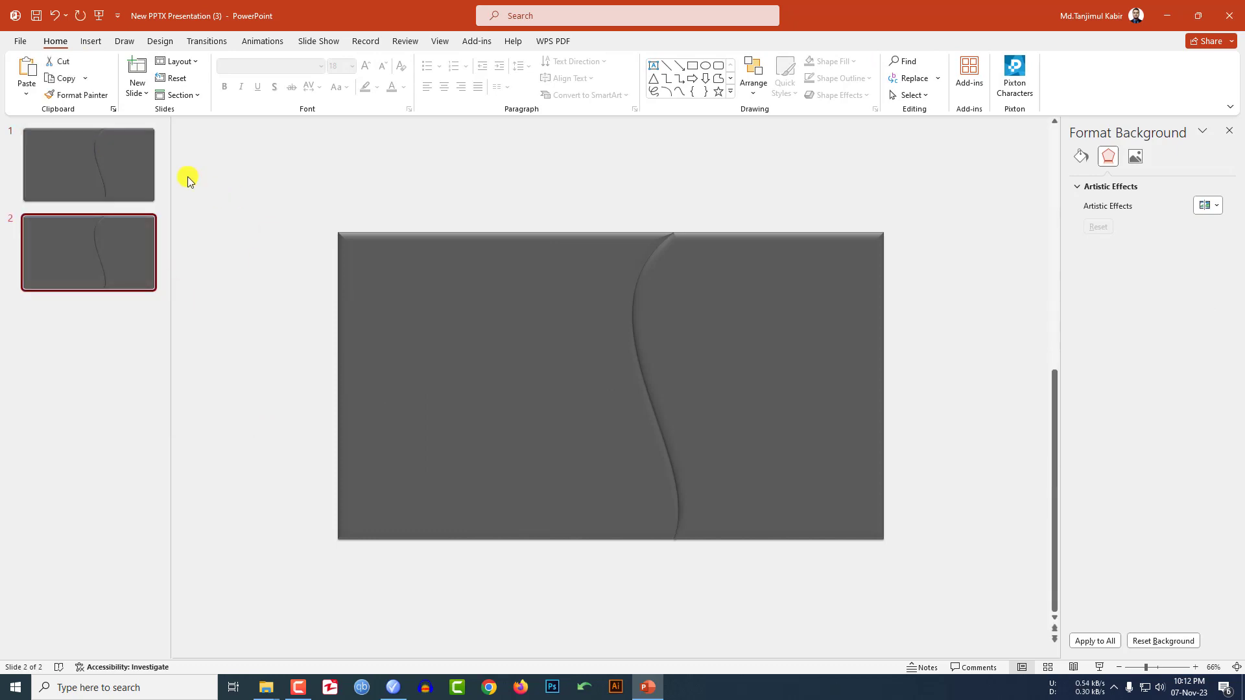
click(90, 42)
click(220, 97)
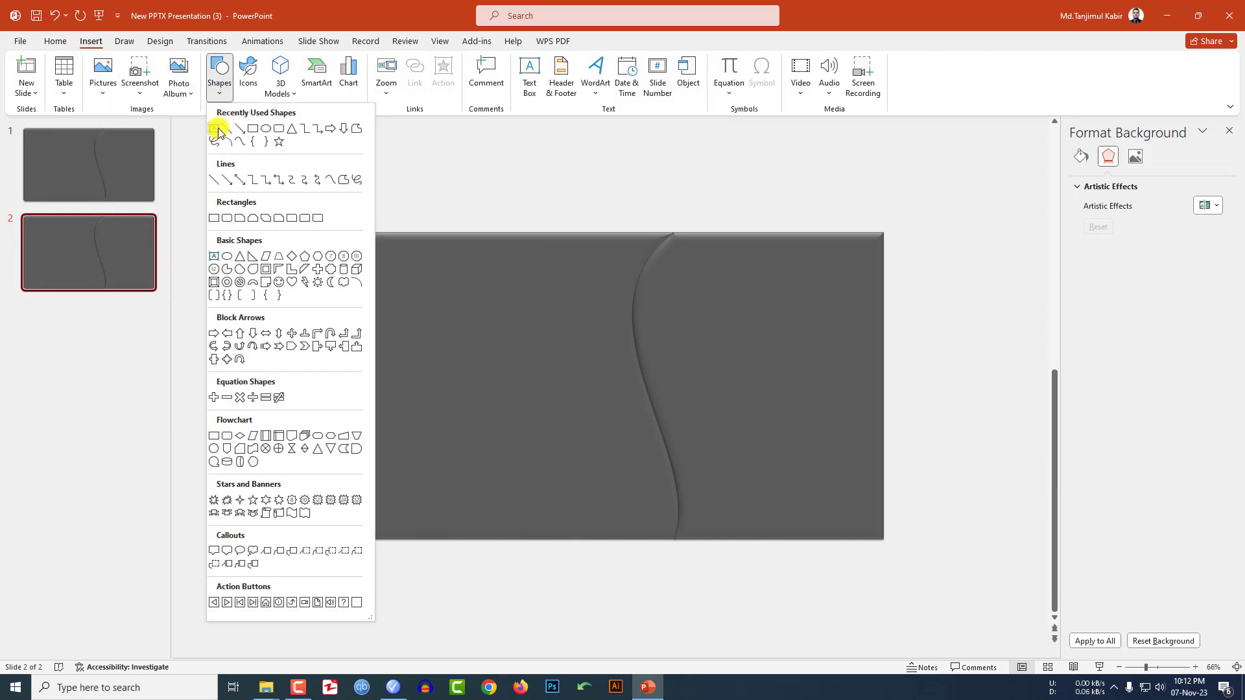
click(218, 128)
drag(382, 266, 597, 322)
text(Fl)
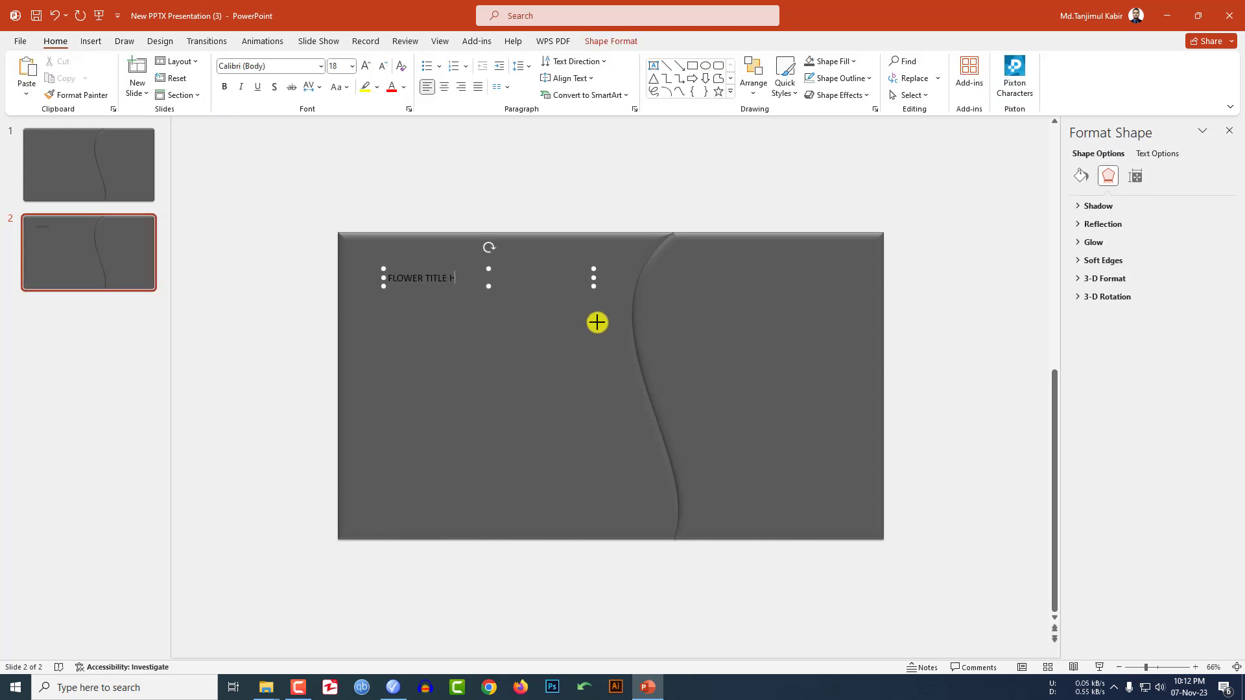
Format the title in Anton, Loose character spacing, white, size 40.
key(ctrl+a)
click(285, 65)
text(Lor)
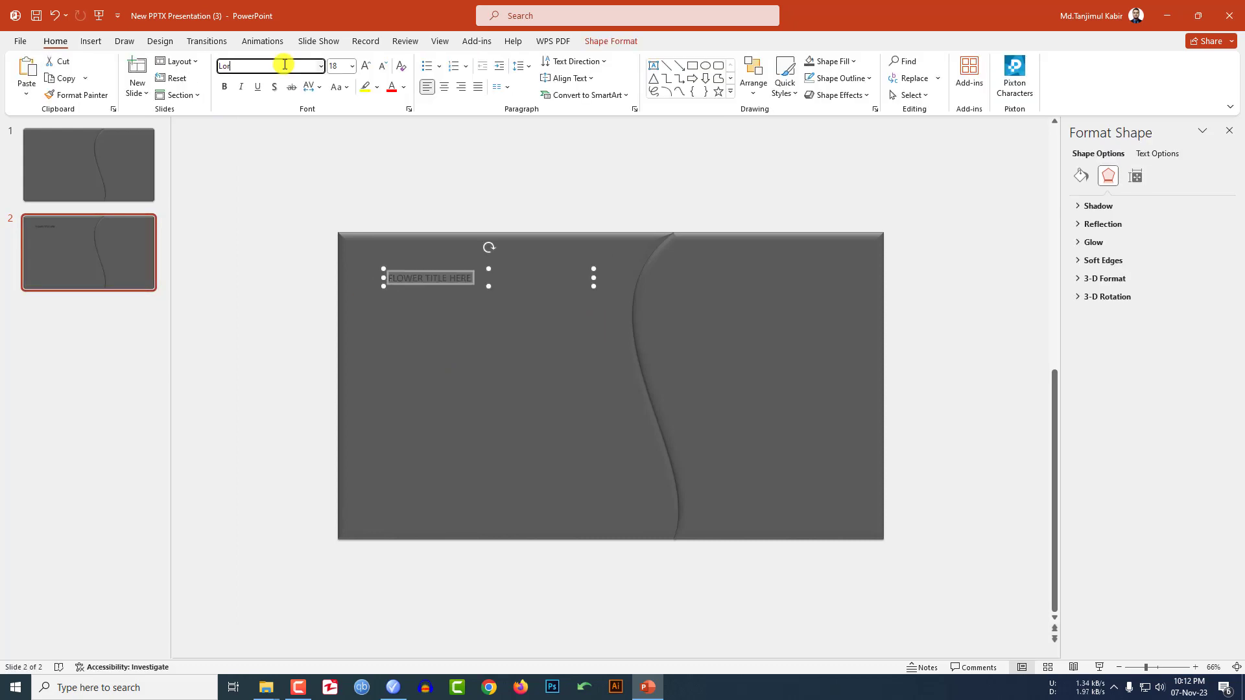
text(aAnton)
key(Return)
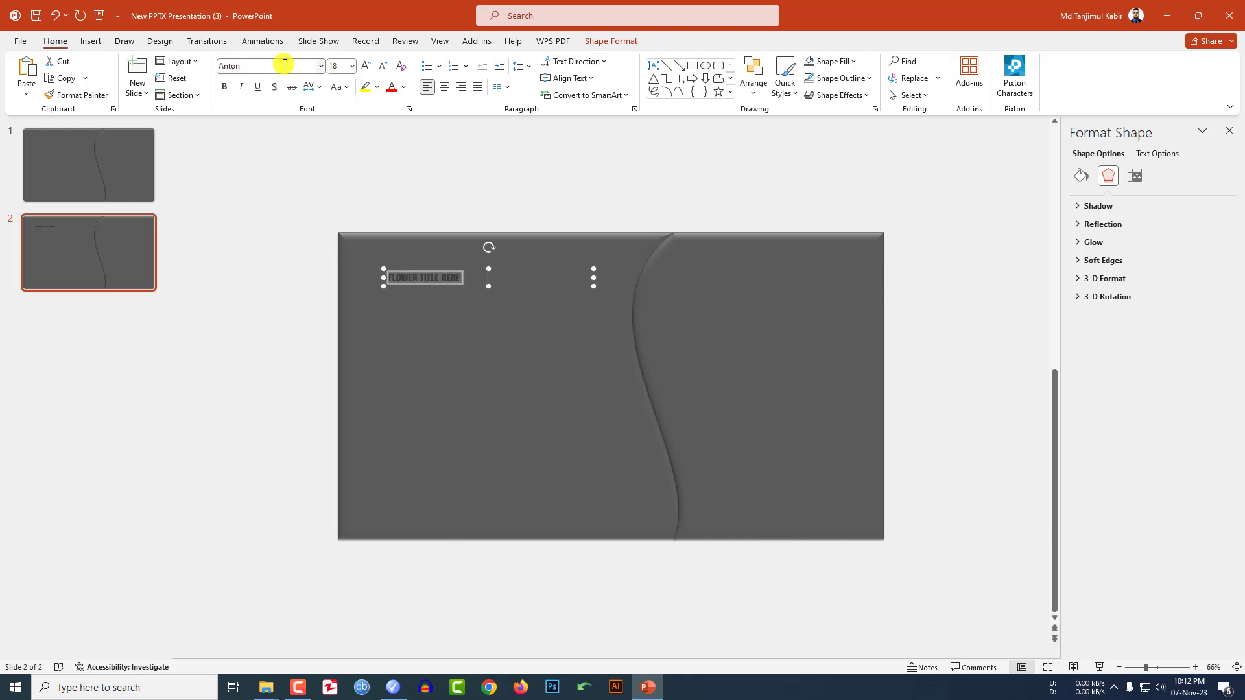
click(320, 87)
click(344, 159)
click(404, 87)
click(391, 122)
click(370, 68)
click(365, 66)
click(365, 66)
click(364, 65)
click(365, 65)
click(365, 66)
click(489, 296)
click(91, 44)
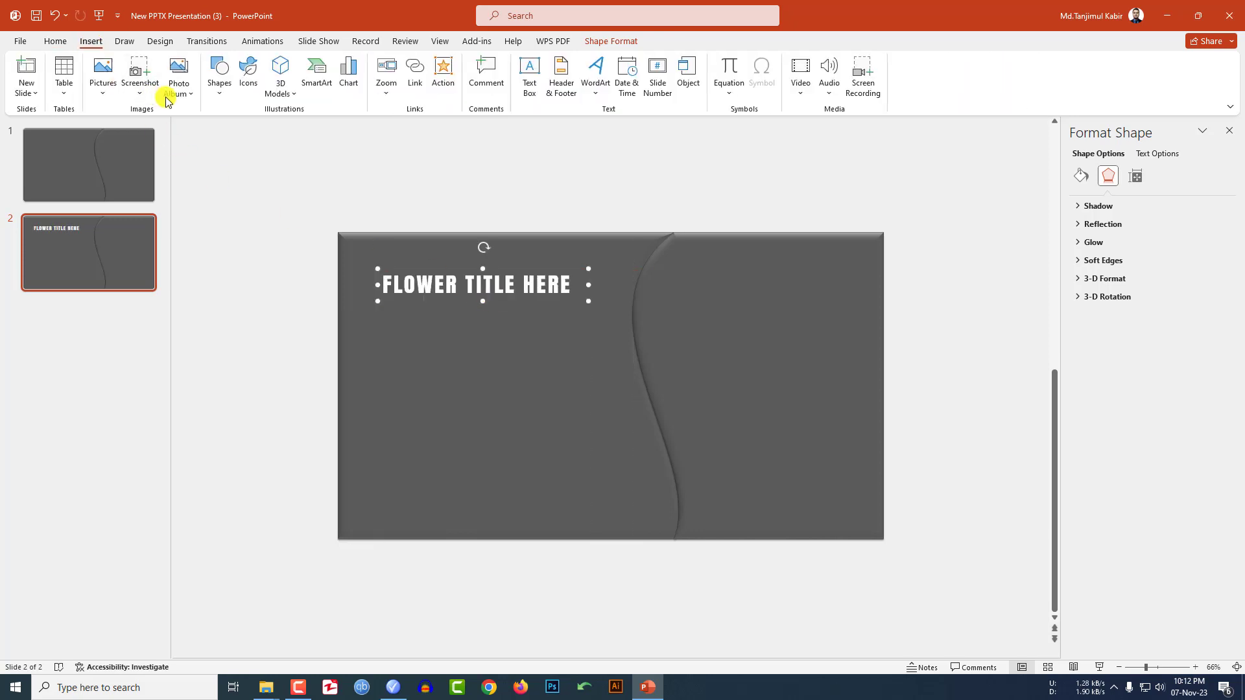
Add a justified white Lora lorem ipsum paragraph in a text box below the title.
click(219, 81)
click(218, 126)
drag(384, 319, 568, 495)
key(ctrl+v)
drag(428, 468, 372, 334)
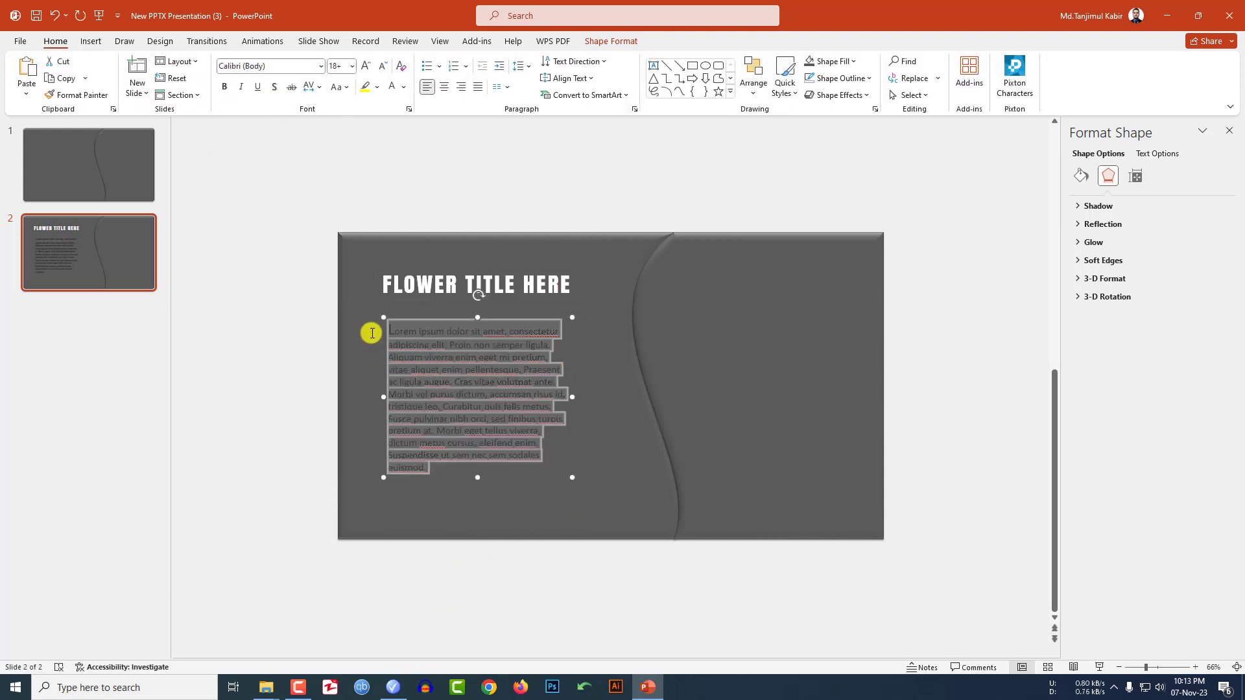
click(478, 87)
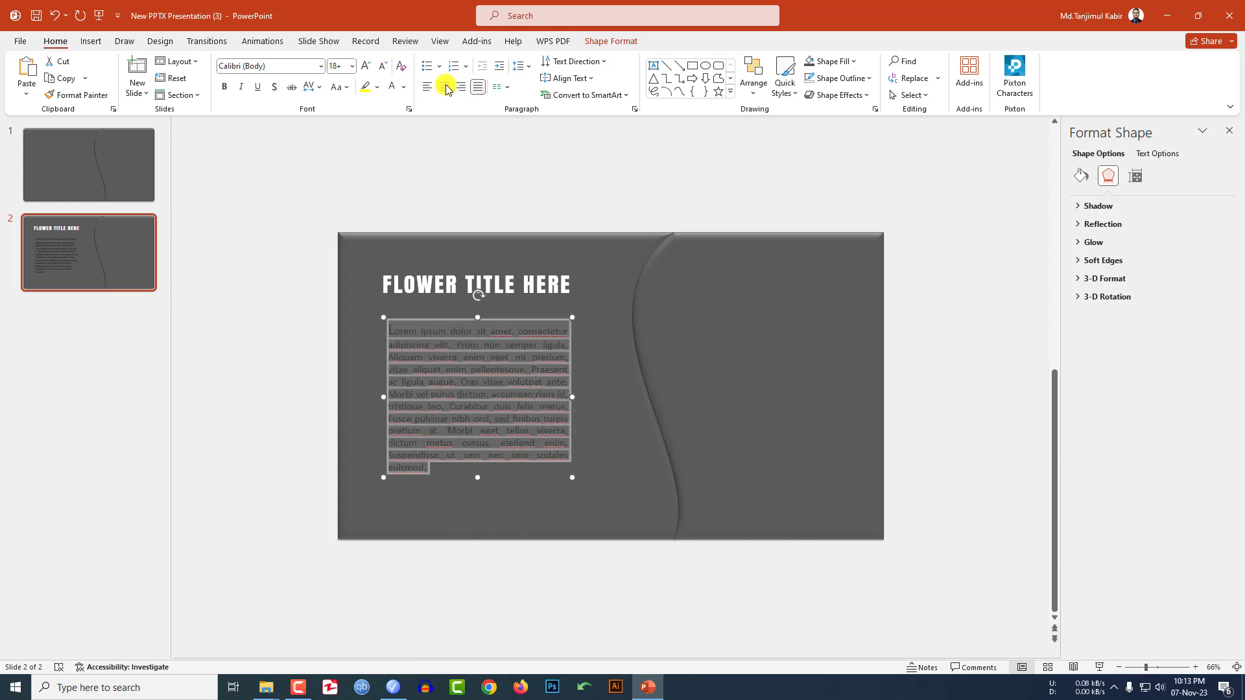
click(306, 65)
text(Lora)
key(Return)
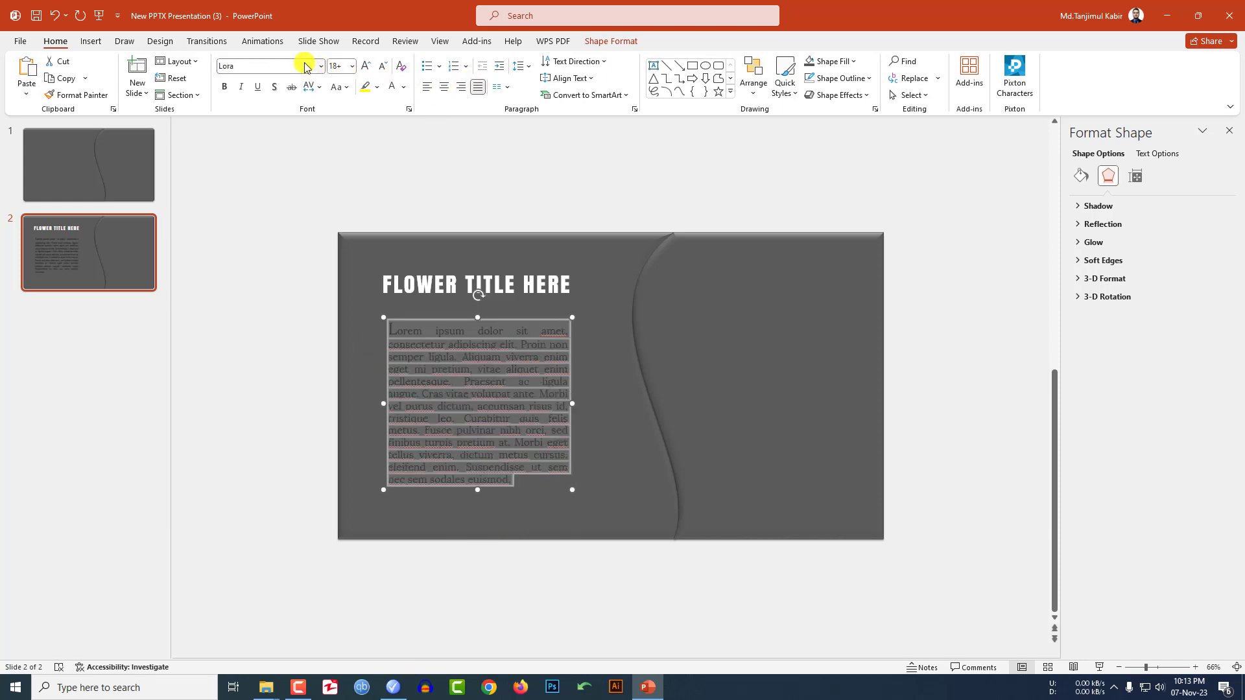
click(403, 87)
click(394, 120)
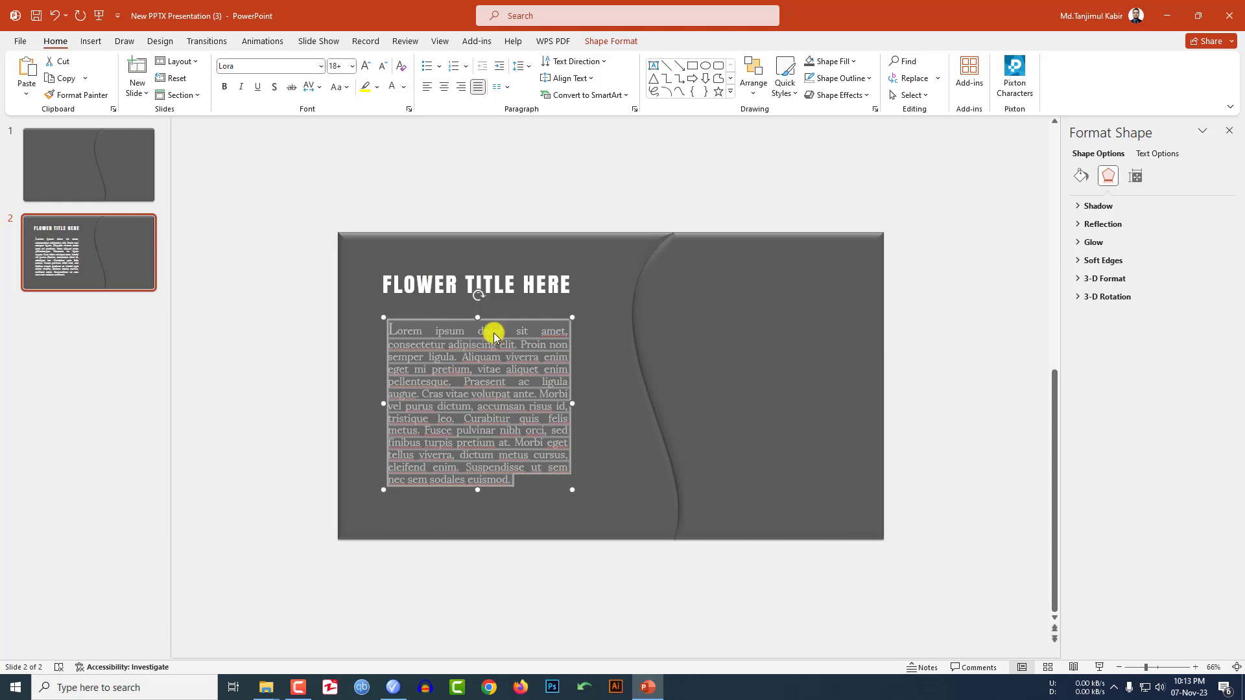
click(582, 500)
Copy the title and body text boxes and paste them onto slide 1.
click(494, 389)
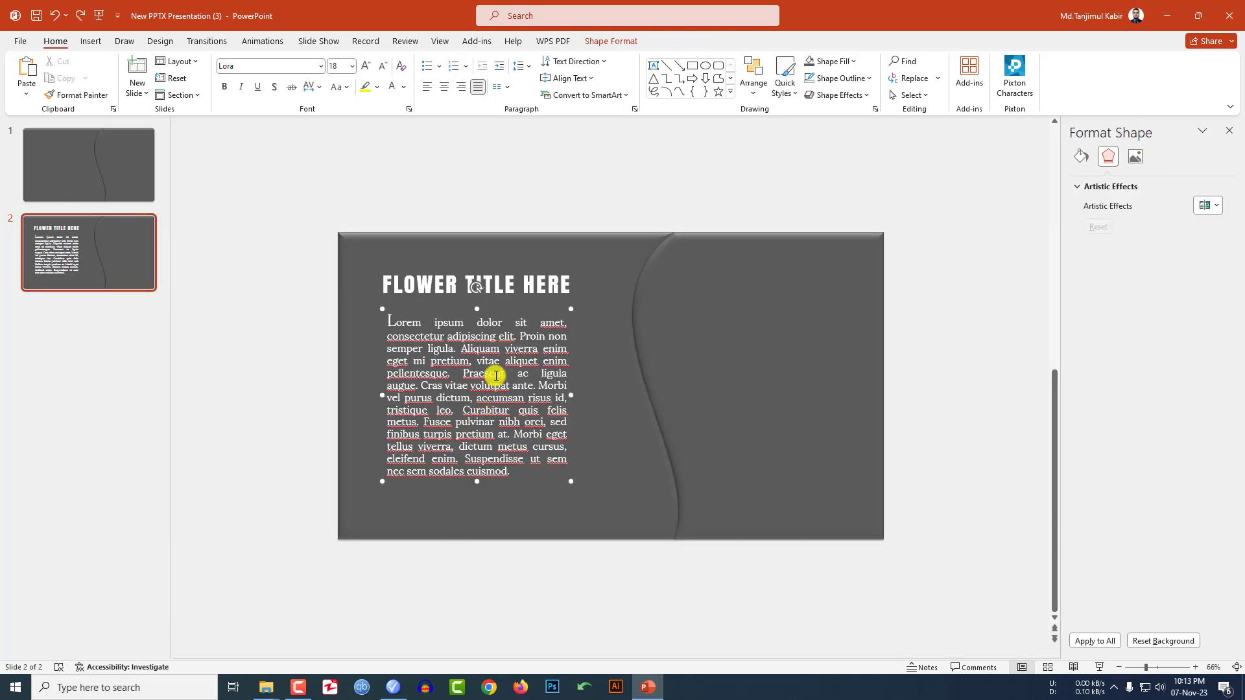
shift+click(521, 283)
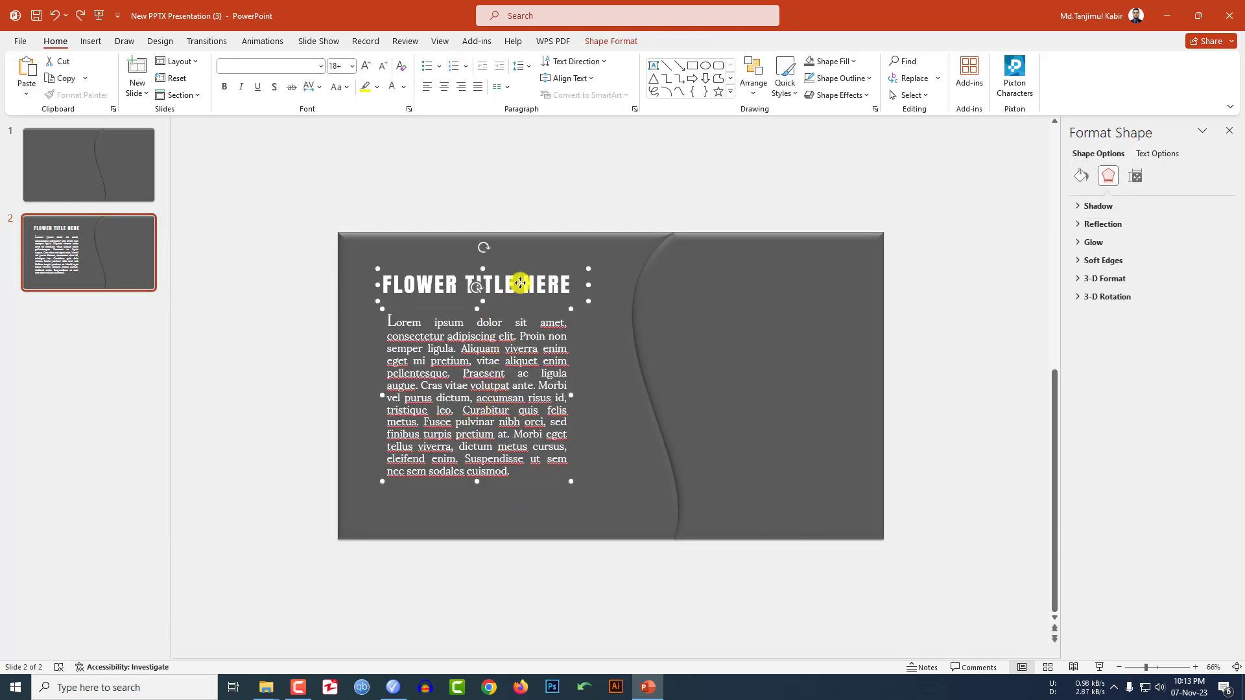
key(Page_Up)
key(ctrl+v)
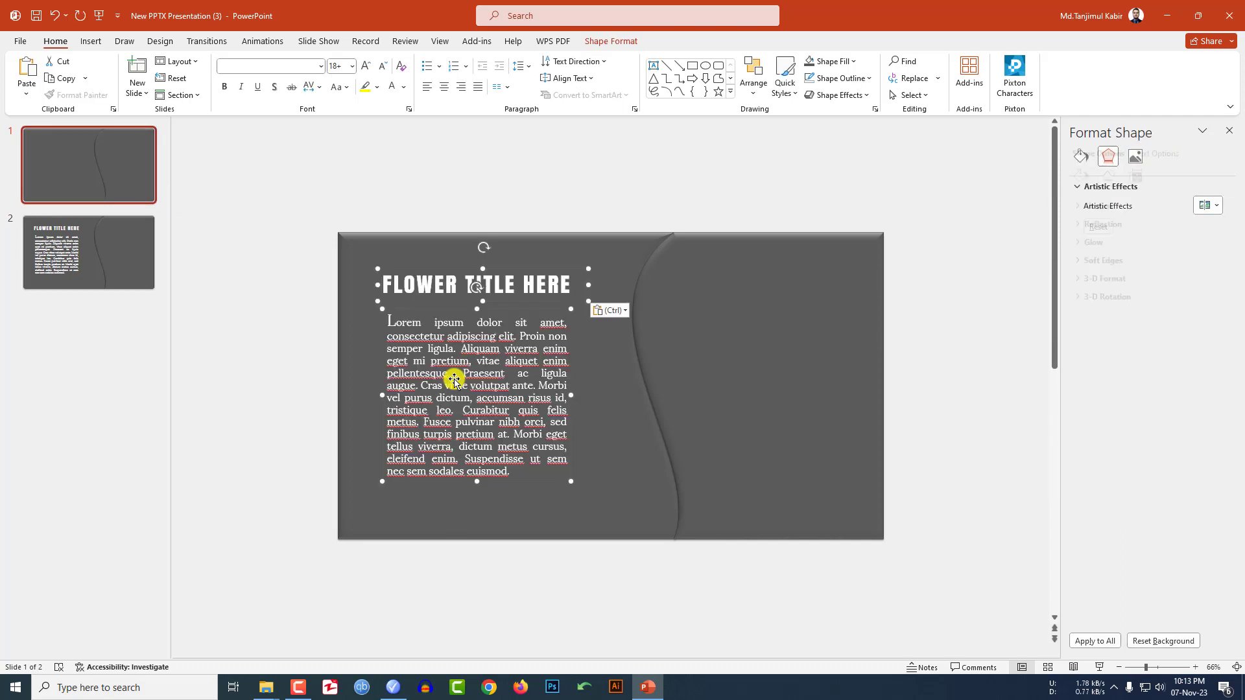
Move slide 1's title and body text off the slide to the left, narrowing both into columns.
scroll(408, 384, down, 2)
drag(466, 291, 238, 294)
click(447, 393)
drag(447, 394, 242, 400)
drag(370, 397, 285, 401)
scroll(359, 309, down, 2)
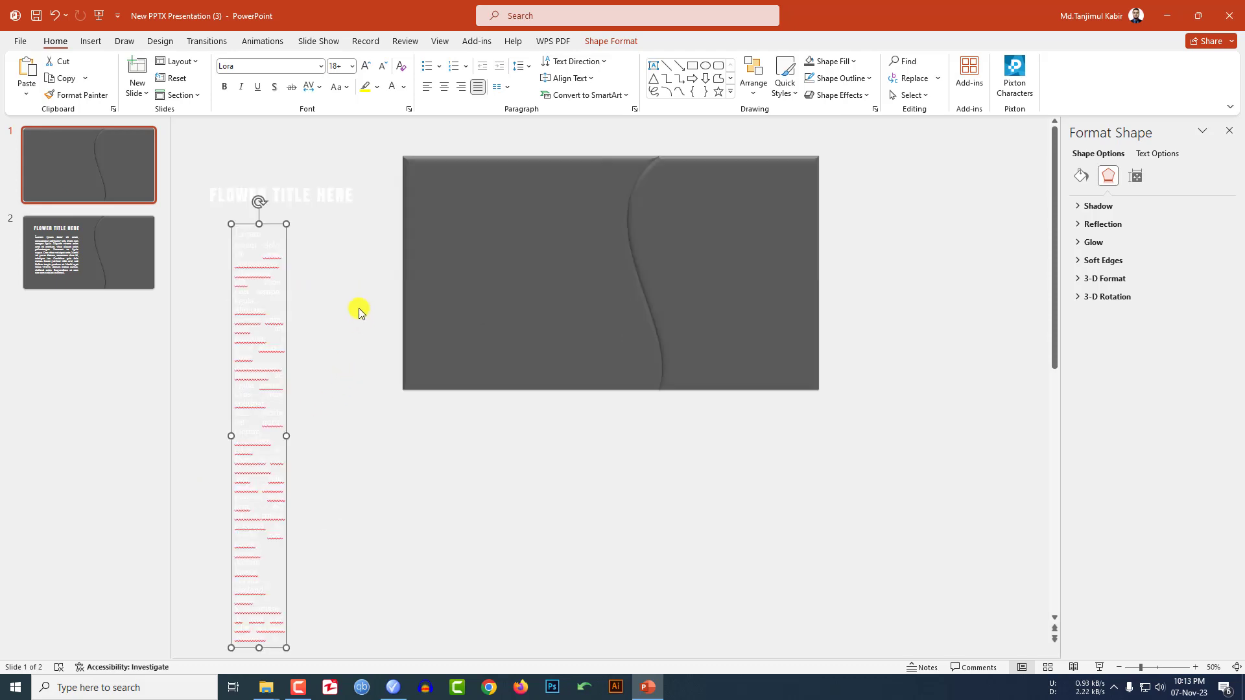
click(314, 197)
drag(358, 201, 286, 200)
click(328, 286)
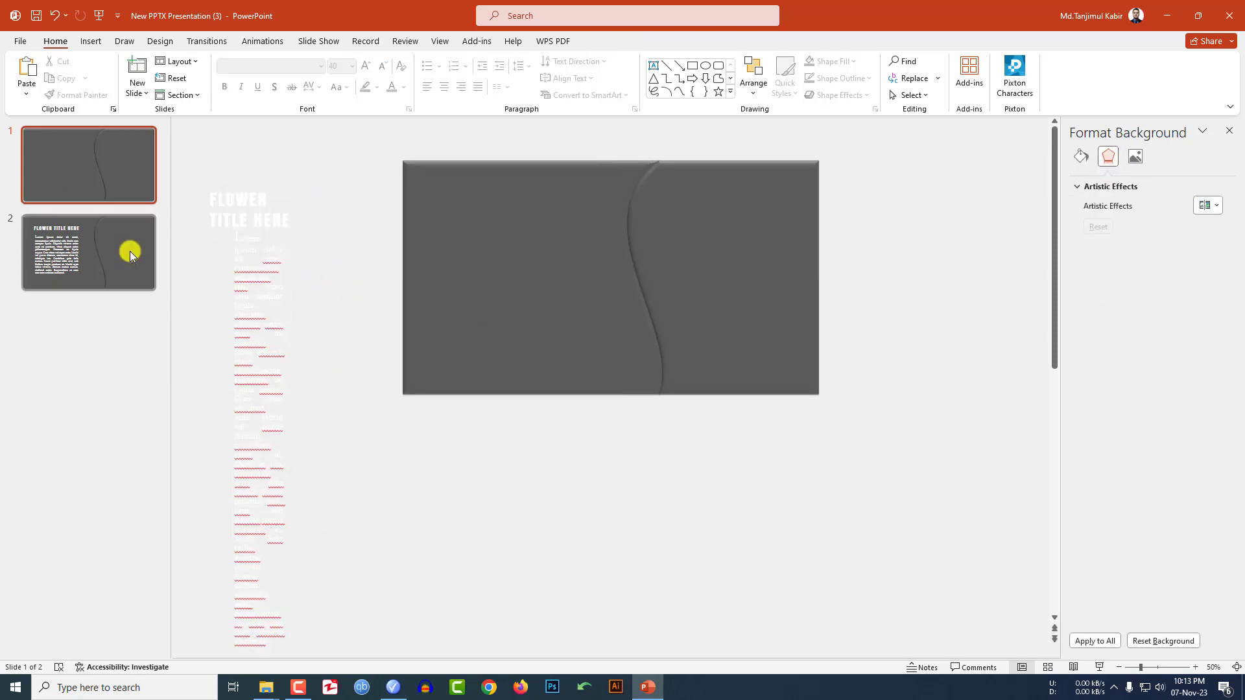
On slide 2, move the grey shapes aside and bring an enlarged magenta dahlia to the front over the forest.
click(130, 253)
drag(683, 402, 903, 394)
drag(644, 400, 503, 410)
click(617, 397)
drag(626, 400, 792, 380)
drag(786, 306, 837, 241)
drag(764, 342, 743, 376)
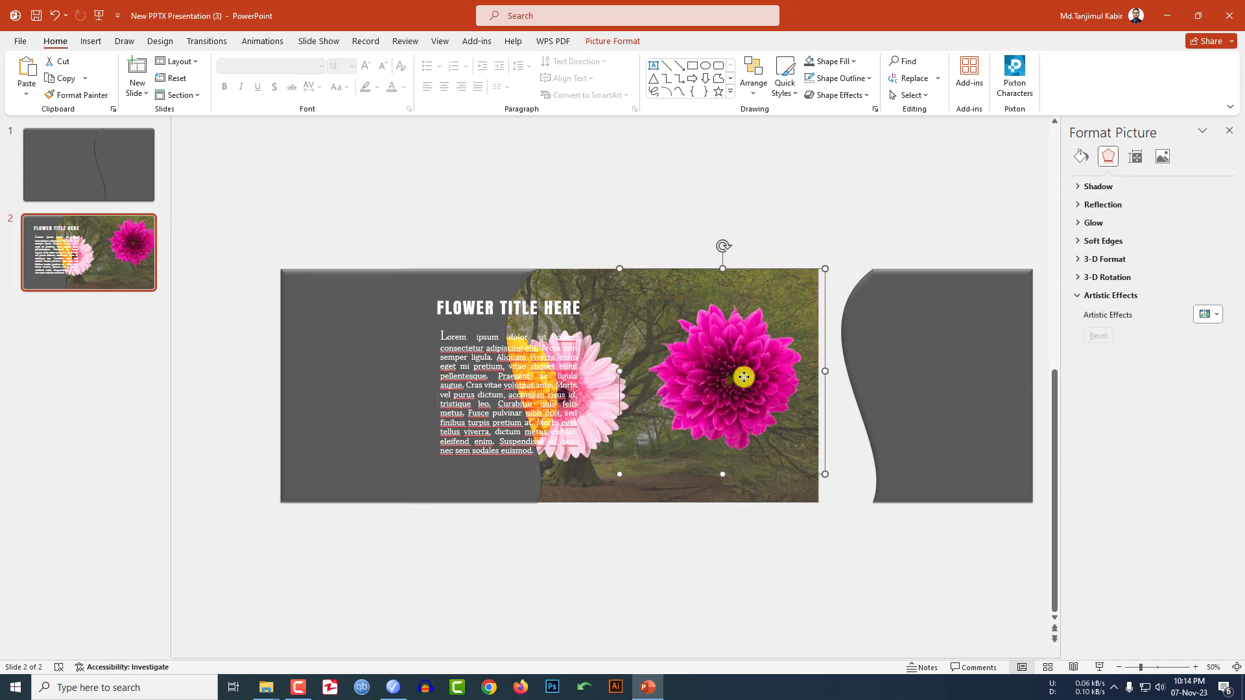
right_click(743, 377)
click(802, 530)
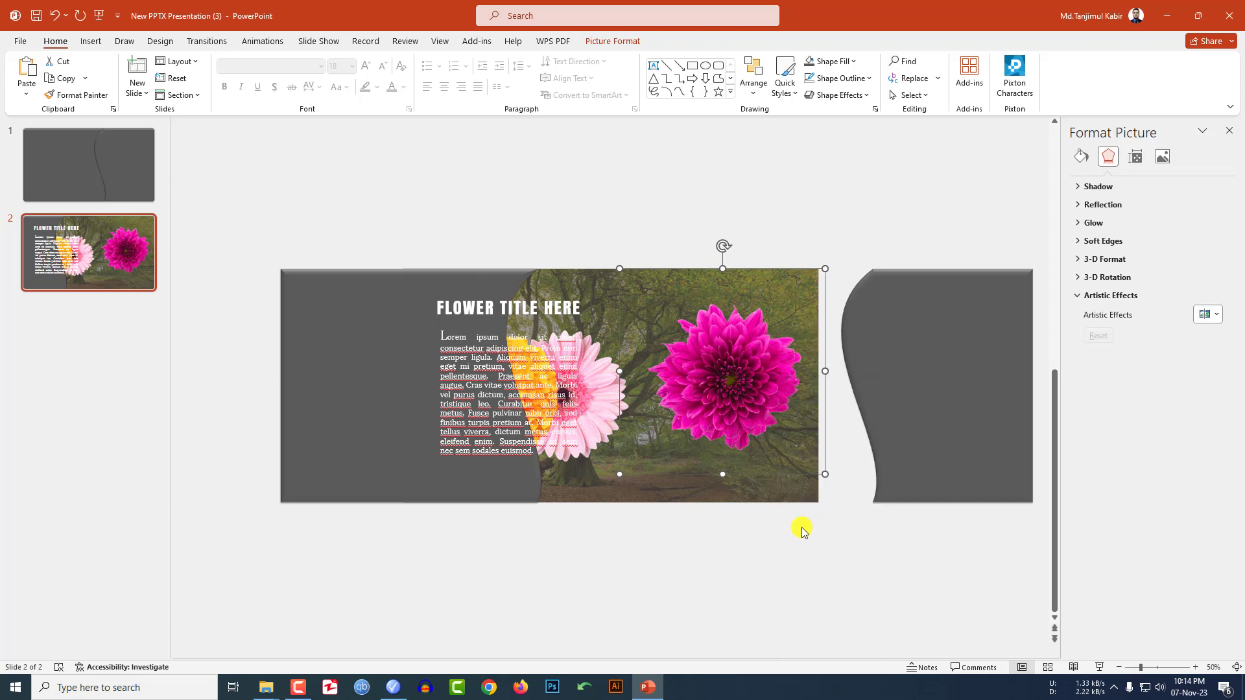
click(792, 564)
Shift the wavy panel right and fill it with pink sampled from the dahlia using the Eyedropper.
drag(460, 472, 492, 467)
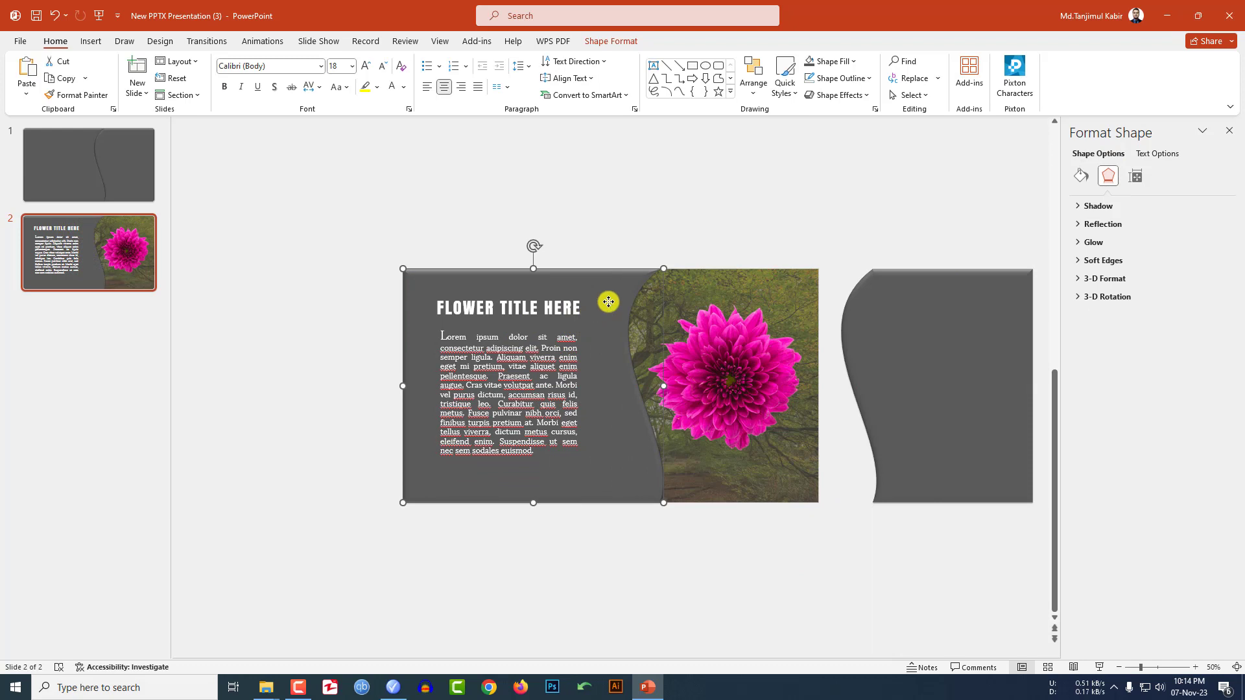
click(613, 42)
click(514, 63)
click(500, 238)
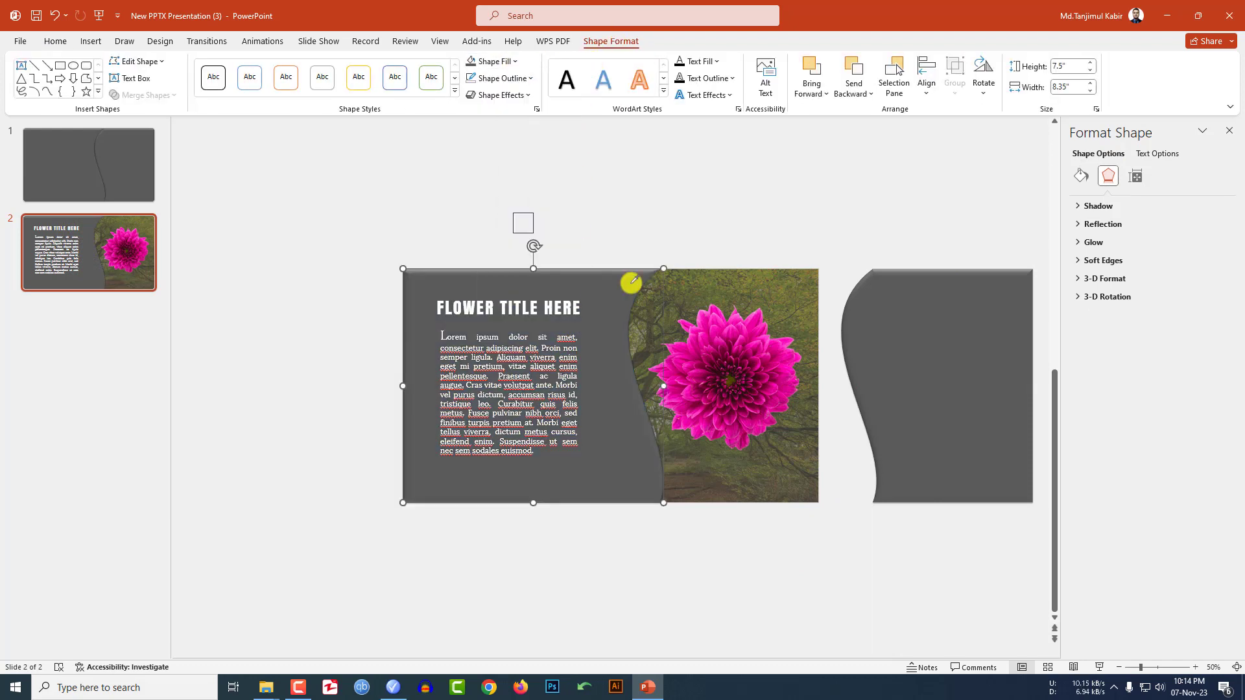
click(745, 330)
click(86, 168)
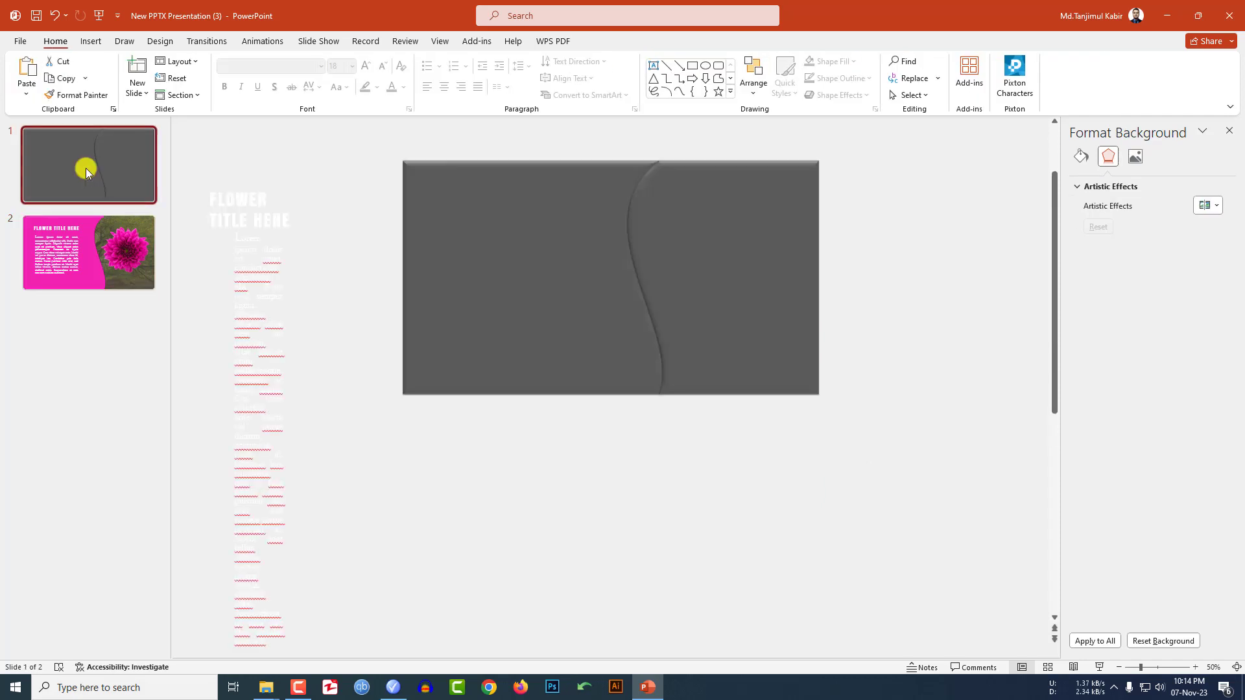
Duplicate slide 1, move the copy after the pink flower slide, then duplicate it again as slide 4.
right_click(86, 168)
click(120, 297)
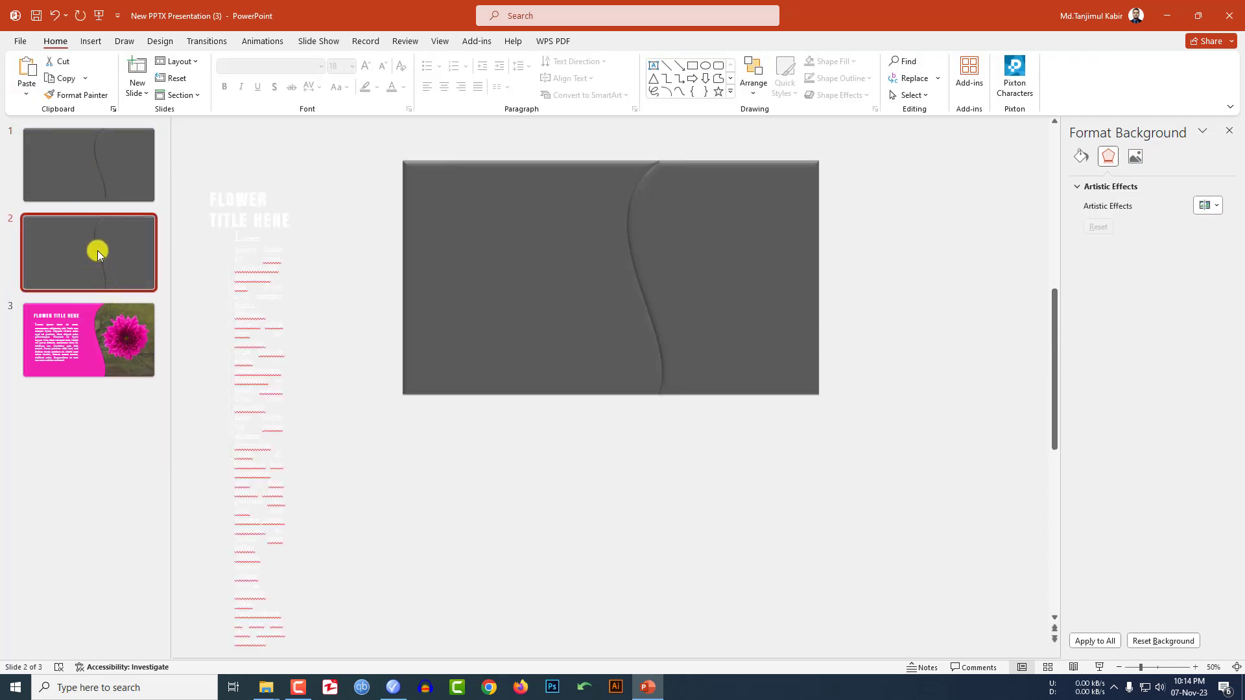
drag(93, 244, 100, 329)
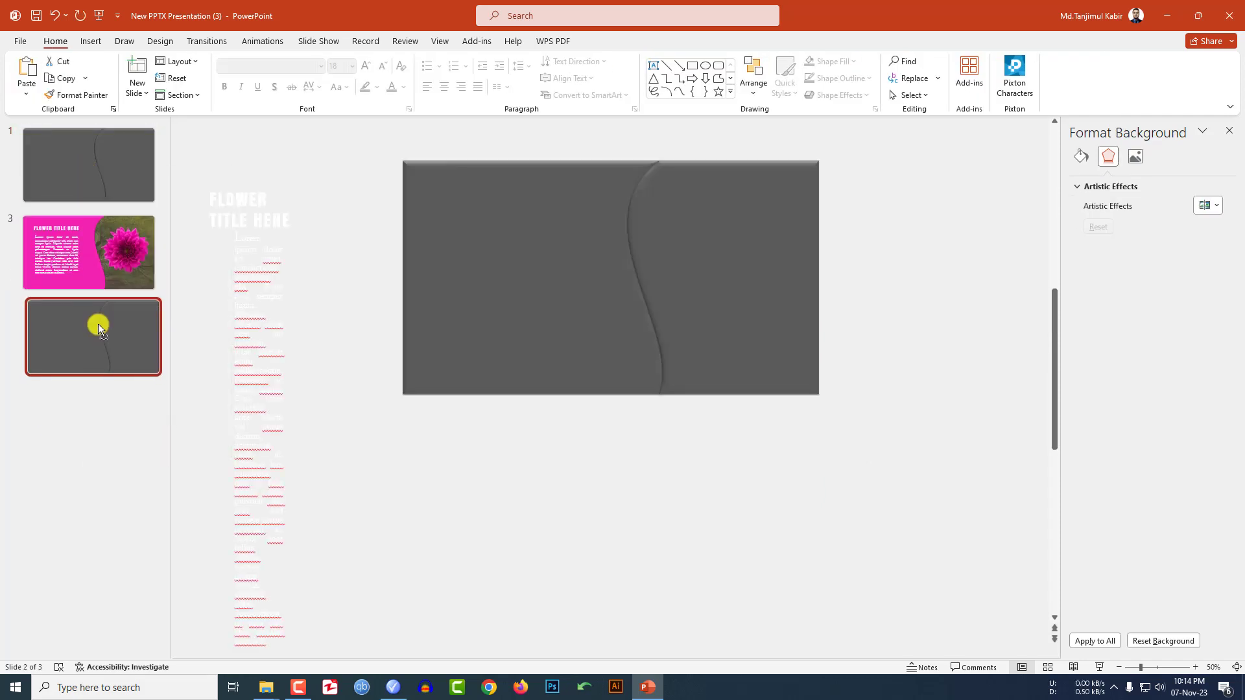
right_click(83, 336)
click(116, 464)
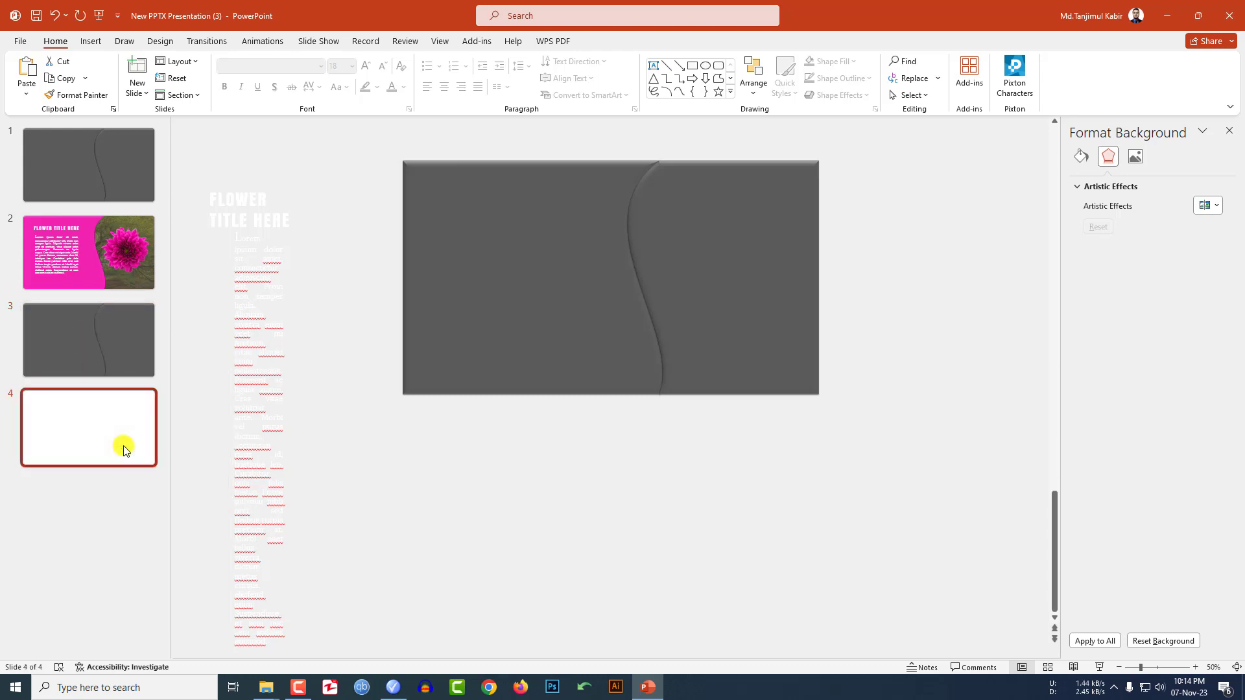
click(715, 280)
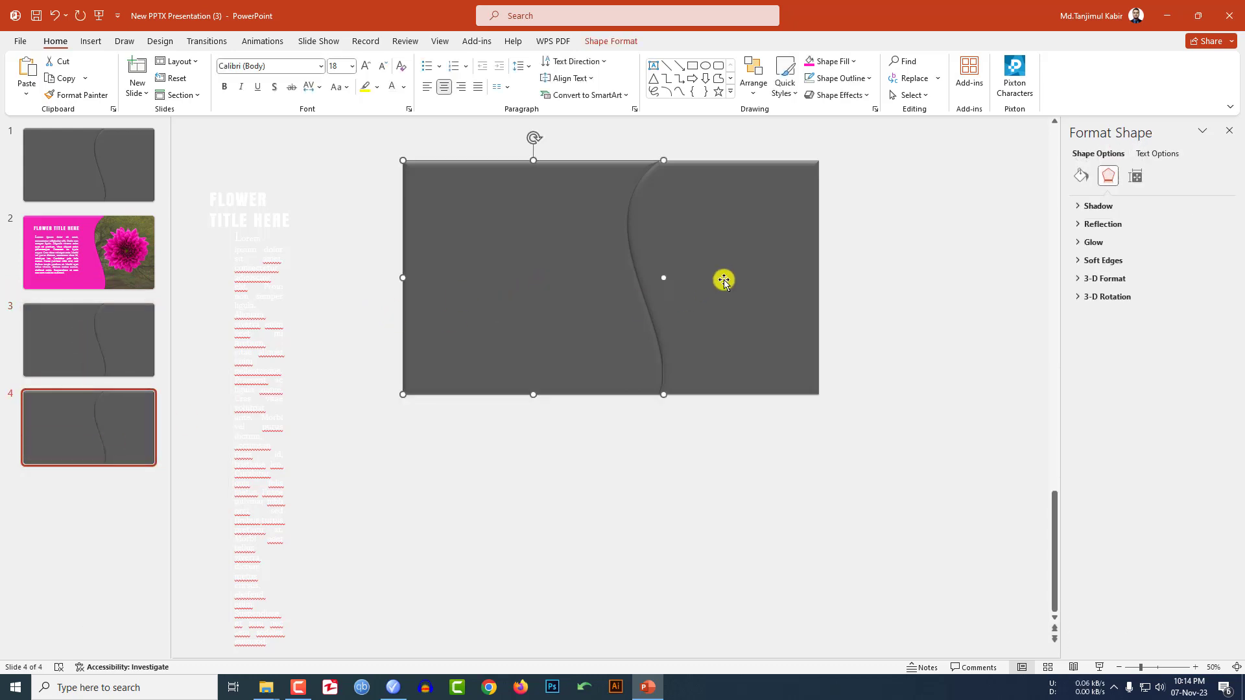
On slide 4, move the grey shape right and bring the title and widened body text onto the slide.
drag(715, 280, 919, 276)
click(264, 213)
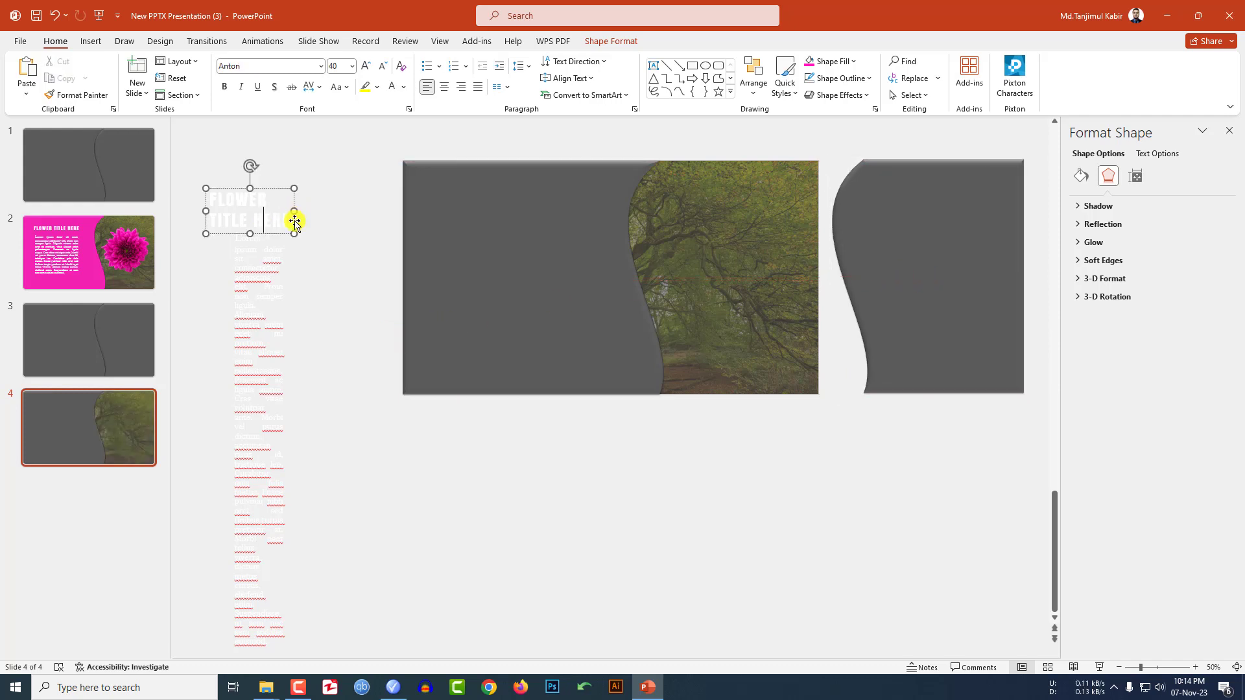
drag(293, 226, 517, 211)
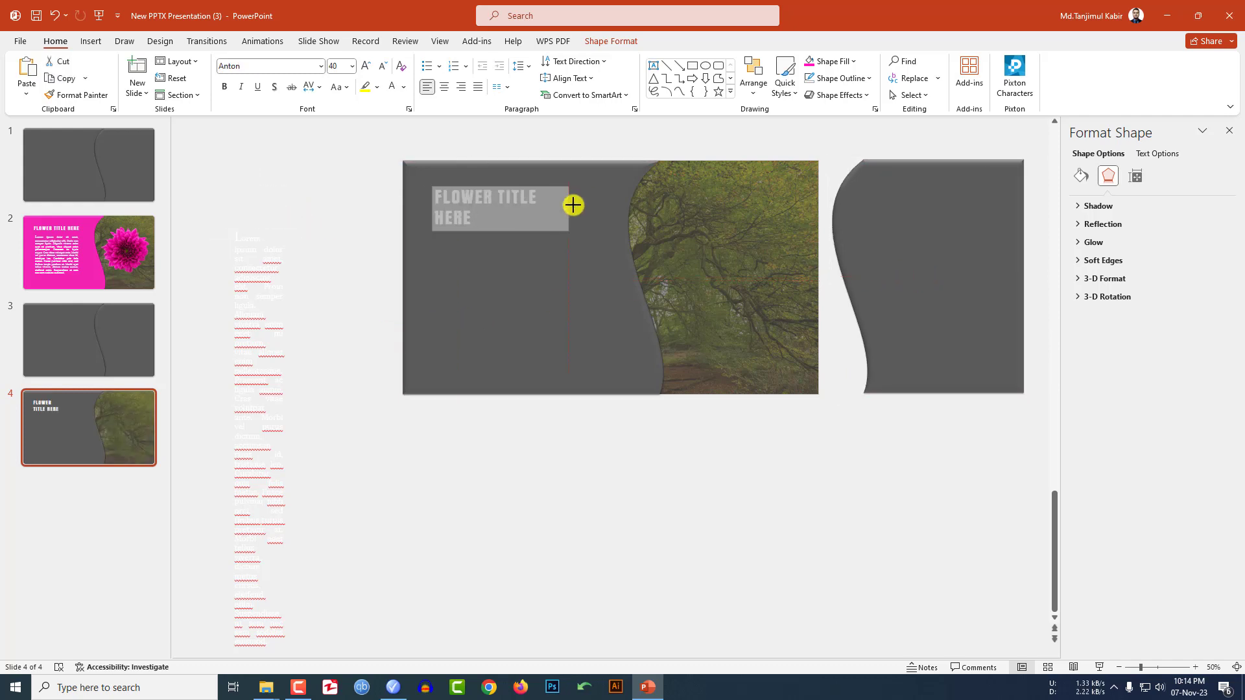
click(280, 334)
drag(281, 333, 487, 334)
drag(493, 436, 528, 456)
Enlarge the pink gerbera over the forest photo and move the grey panel back over the left.
click(616, 468)
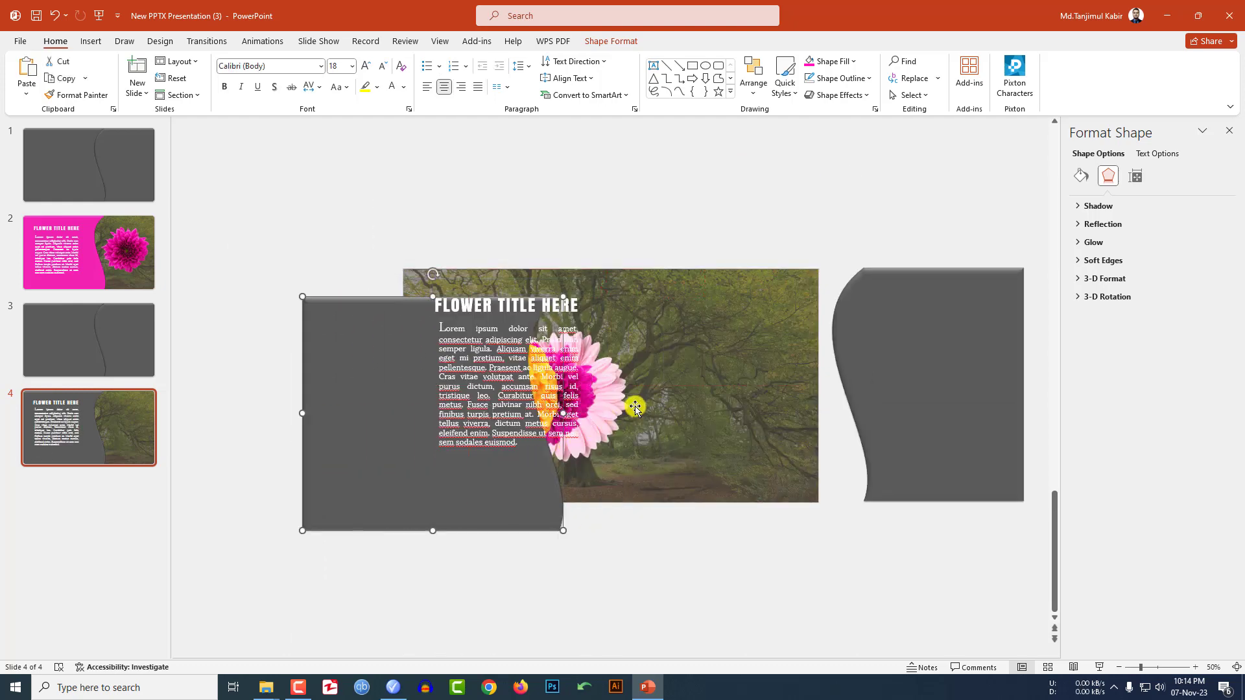
click(615, 398)
drag(614, 398, 767, 378)
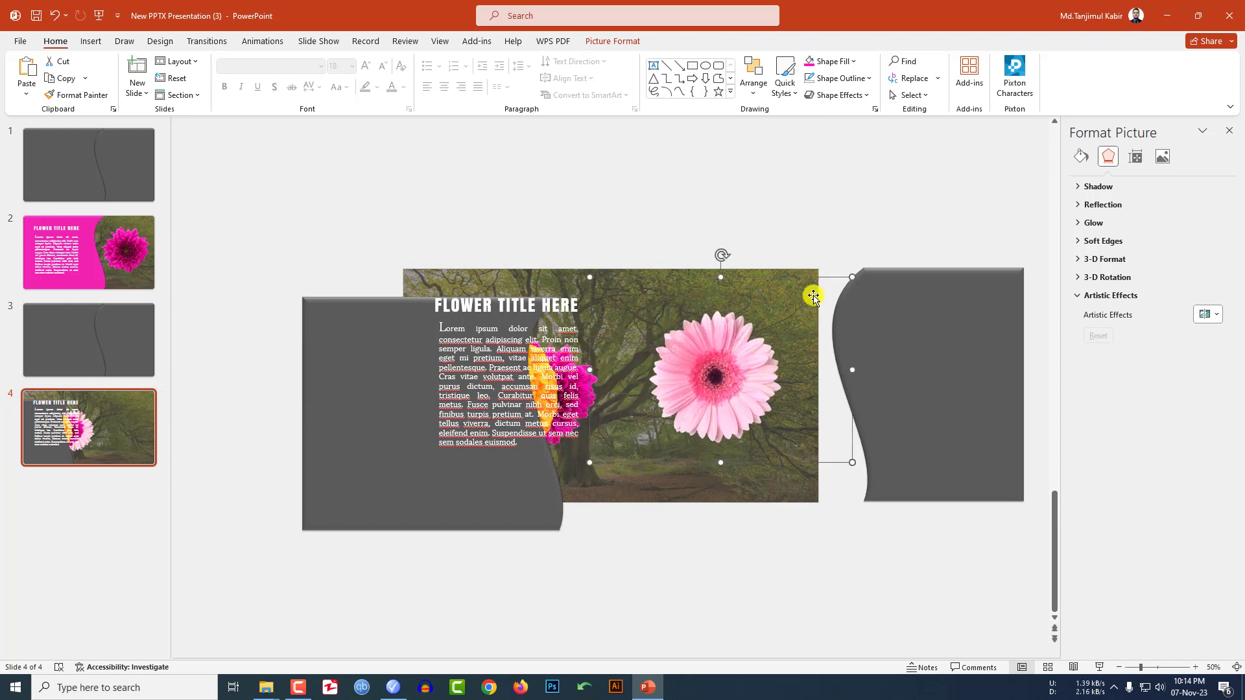
drag(852, 277, 931, 223)
drag(775, 341, 749, 370)
drag(467, 496, 561, 468)
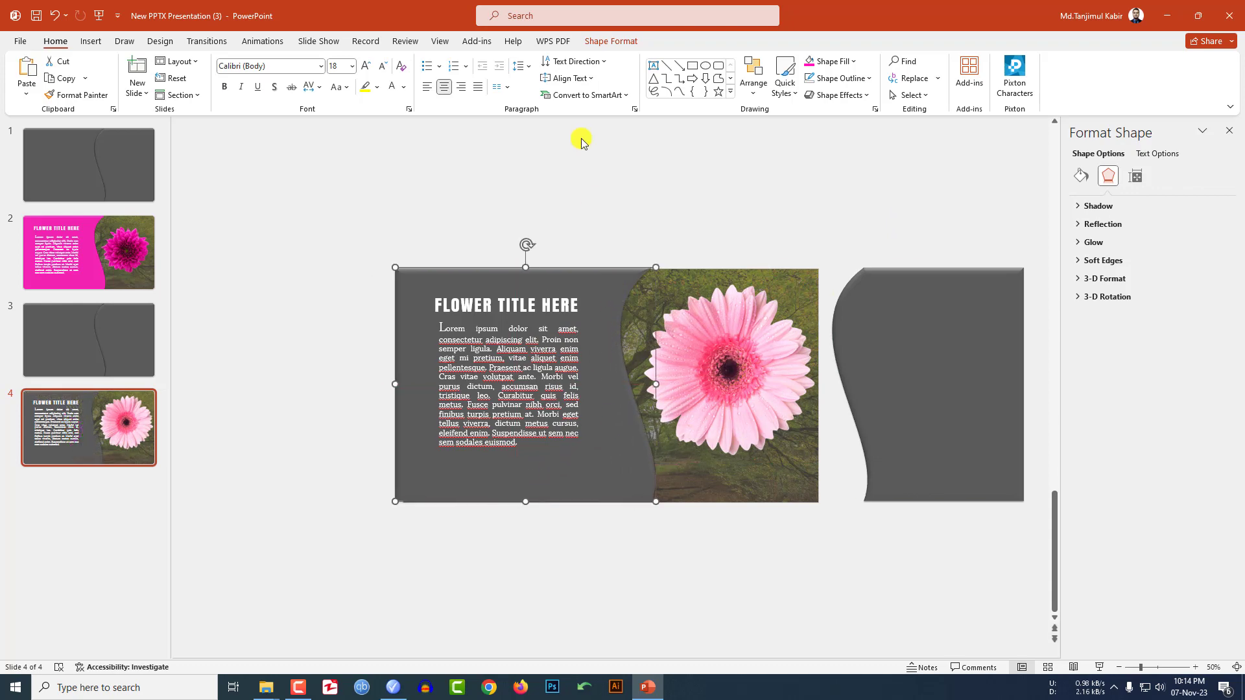
Fill slide 4's curved panel with pink sampled from the flower using the Eyedropper.
click(613, 42)
click(496, 61)
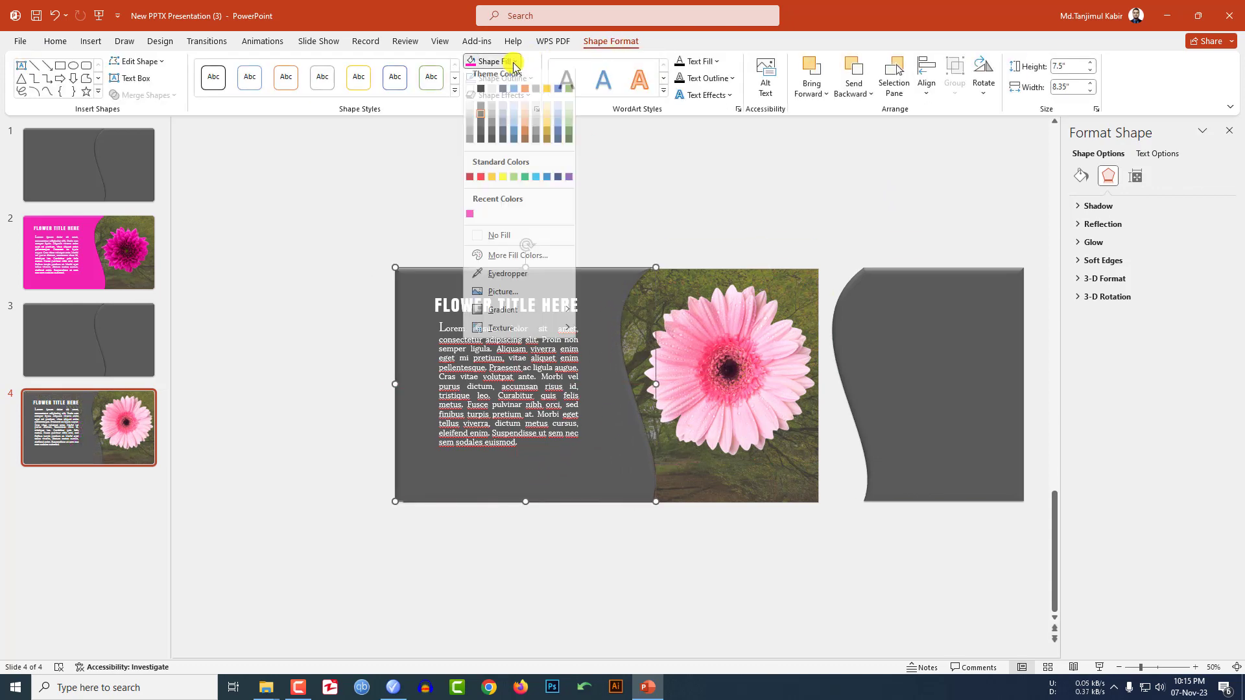
click(512, 277)
click(735, 310)
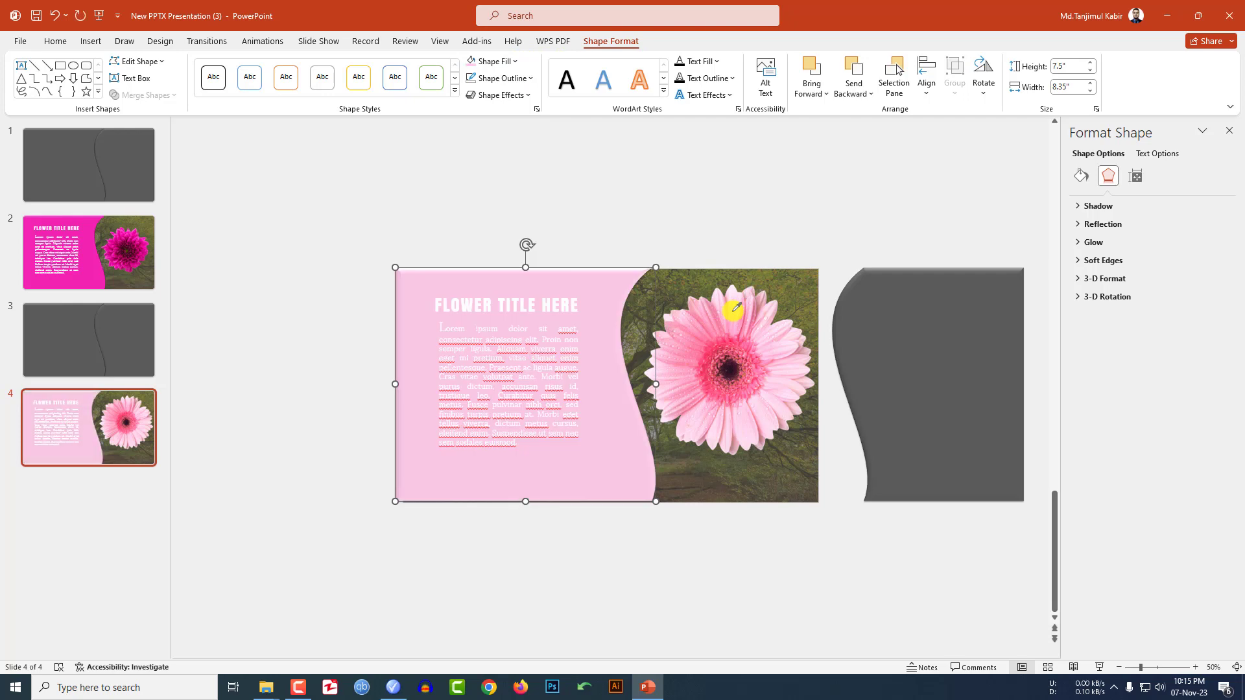
Set the body text's font colour to black.
drag(519, 443, 447, 324)
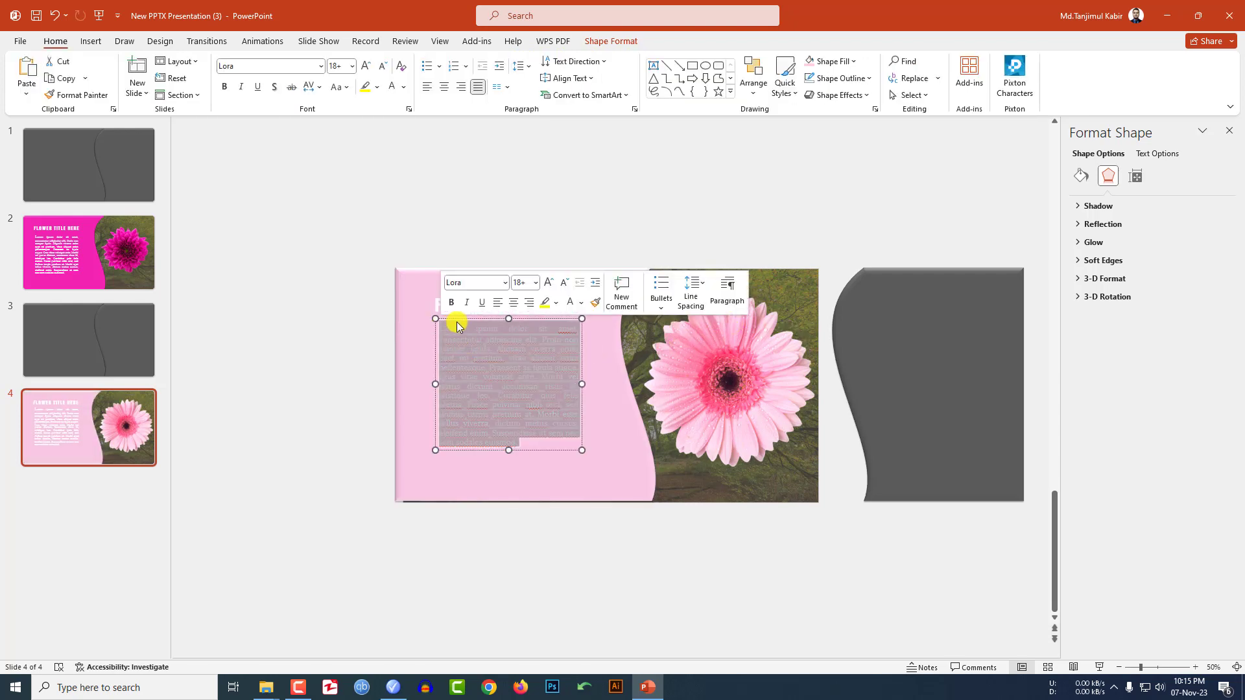
click(403, 93)
click(401, 121)
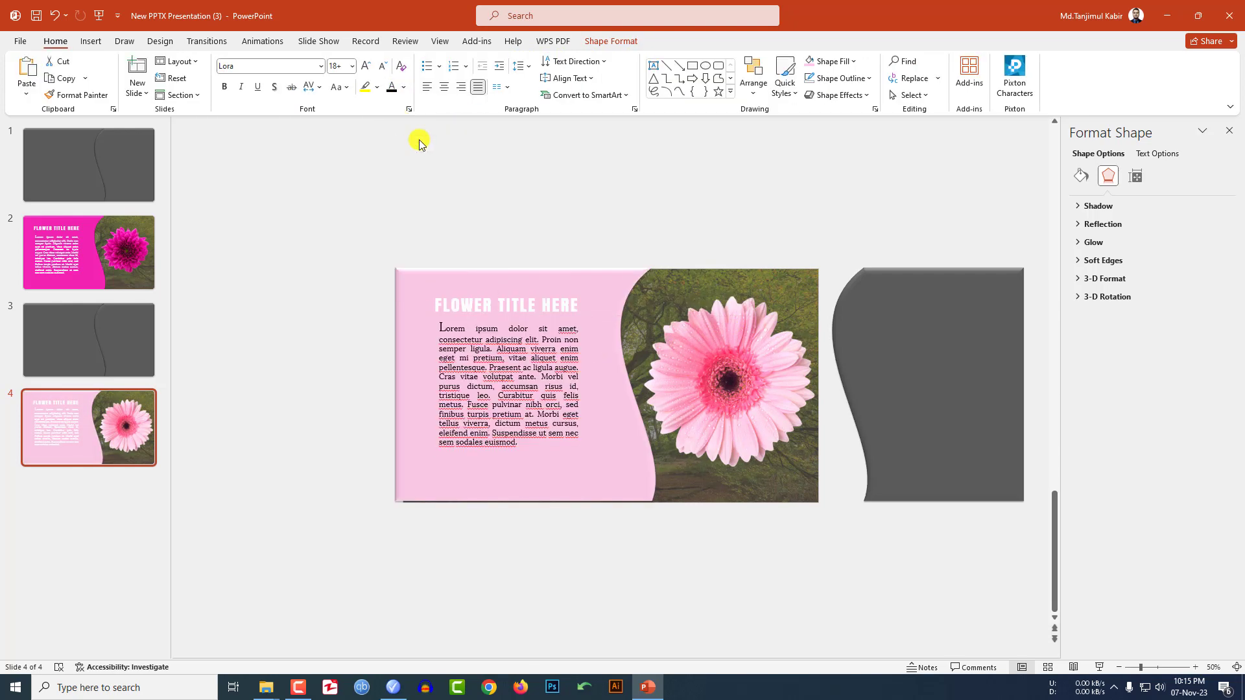
triple_click(525, 306)
click(75, 344)
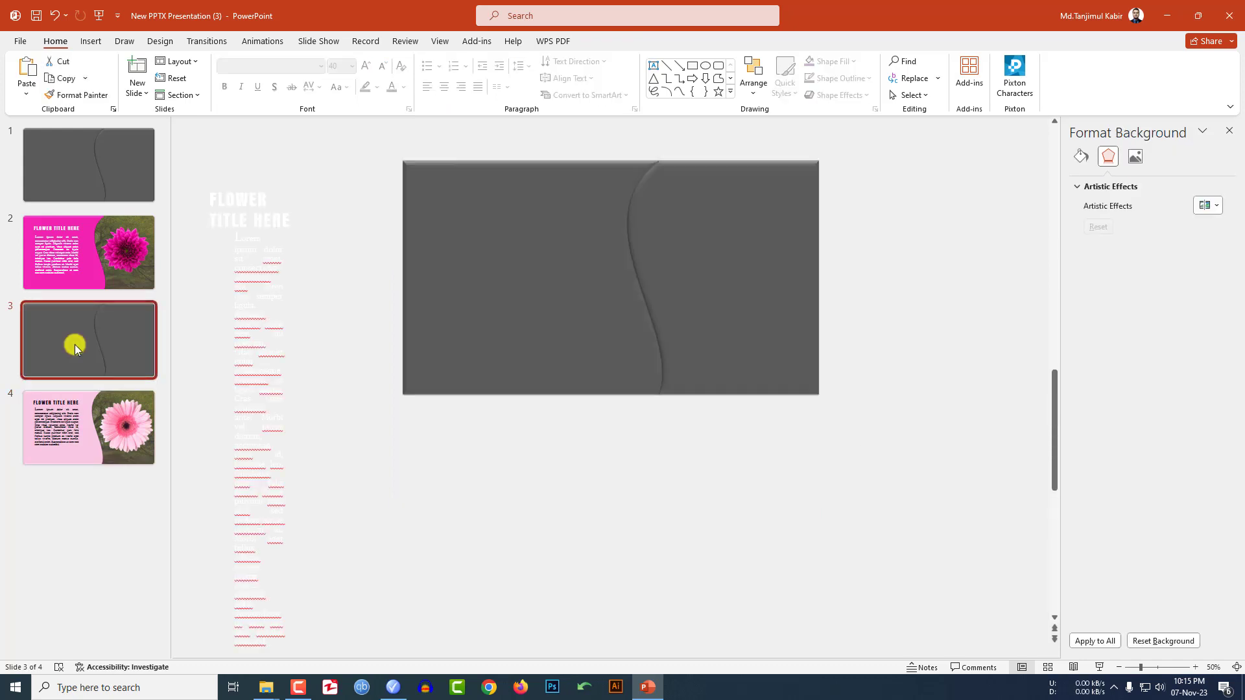
Duplicate slide 3, move the copy below slide 4, and duplicate it again as slide 6.
right_click(75, 344)
click(96, 481)
drag(105, 458, 92, 498)
right_click(92, 498)
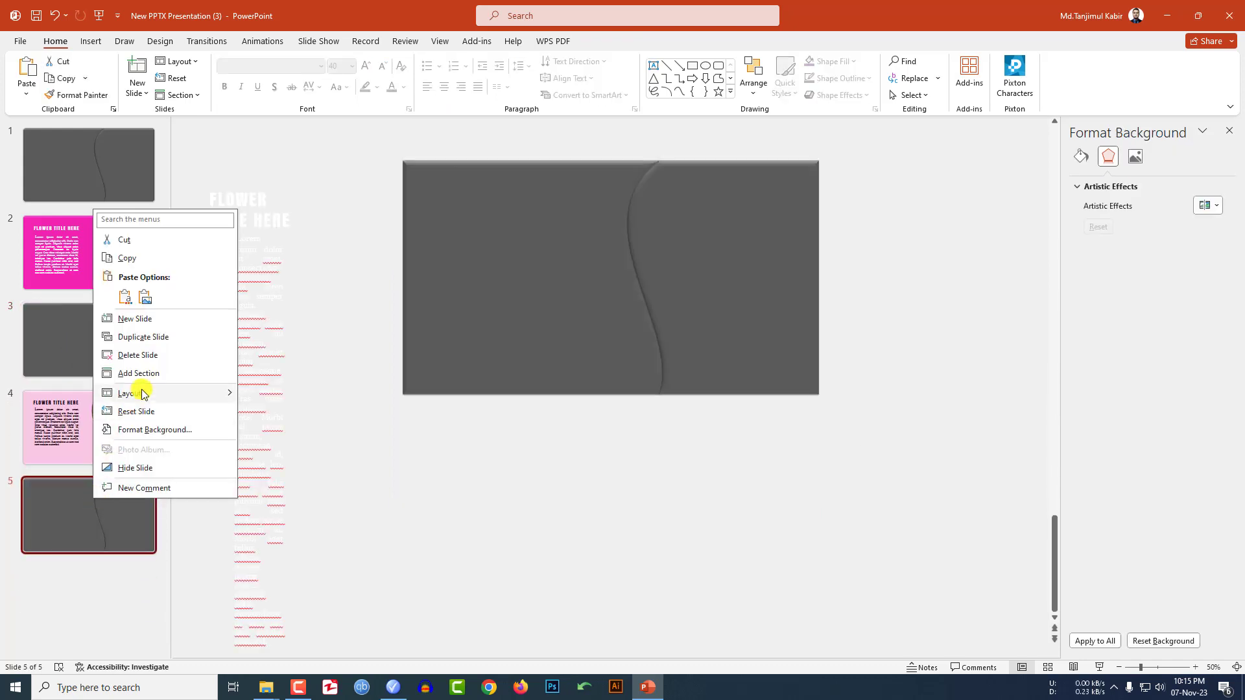
click(158, 336)
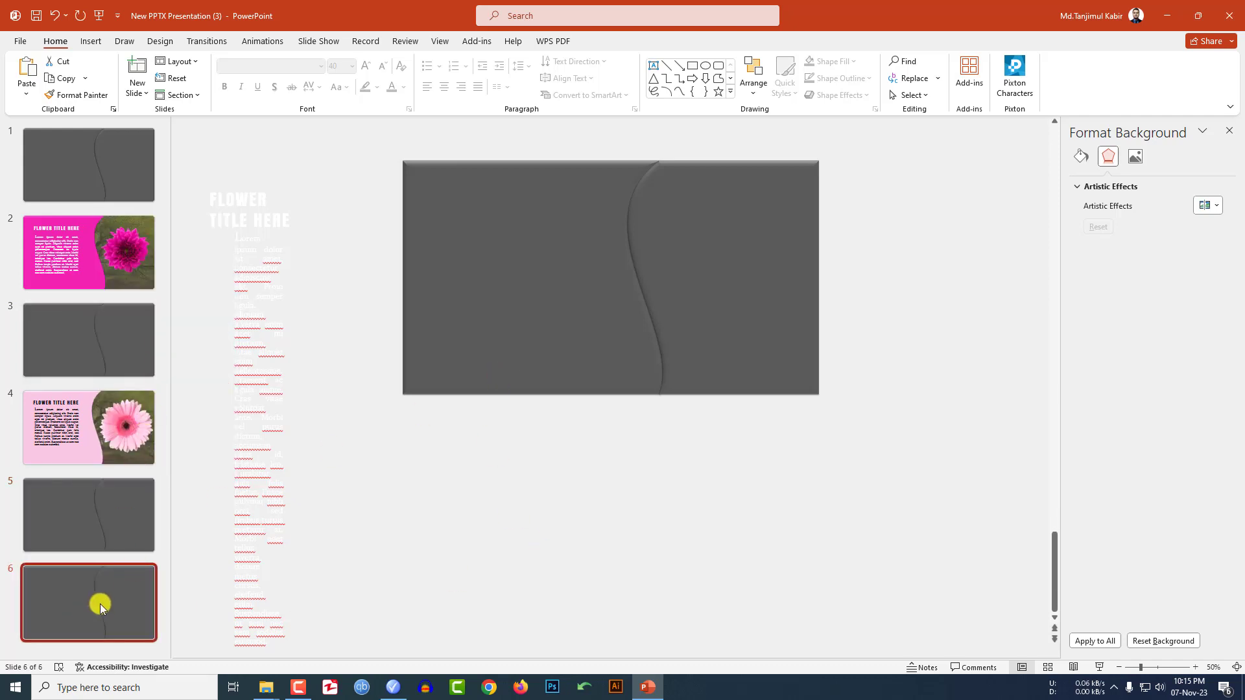
Widen slide 6's FLOWER TITLE HERE title box so it fits on one line.
click(471, 363)
click(275, 206)
drag(294, 210, 541, 204)
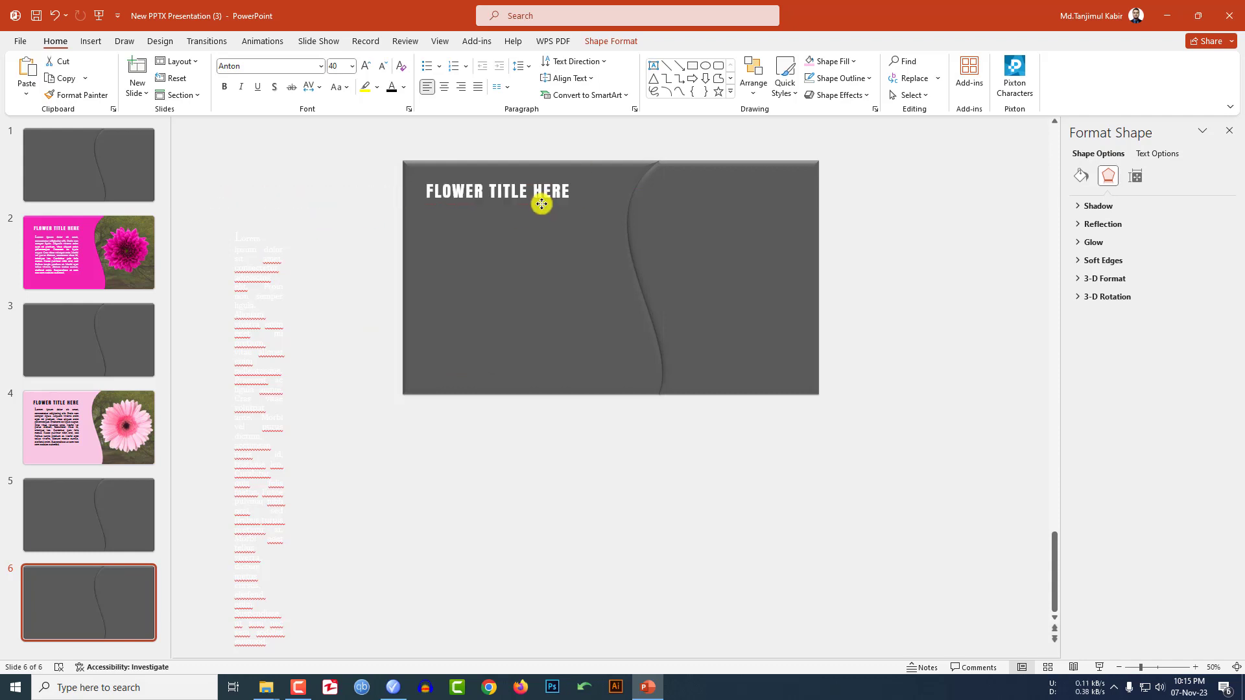
Place the widened body text under slide 6's title and move the grey curved shapes aside.
click(257, 358)
drag(291, 353, 480, 374)
drag(503, 428, 572, 409)
click(756, 380)
drag(755, 380, 937, 382)
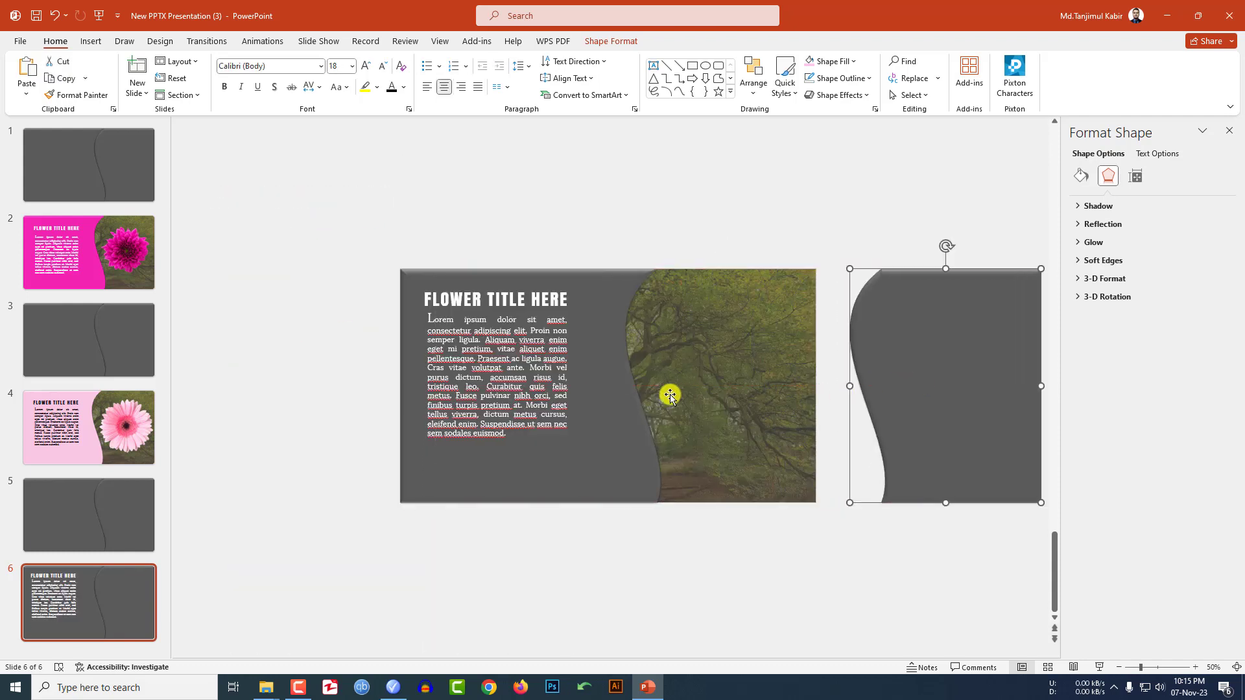
click(634, 402)
drag(628, 411, 763, 413)
Enlarge and position the orange marigold picture over the forest photo.
click(519, 444)
drag(803, 449, 828, 494)
drag(713, 452, 693, 452)
key(ctrl+z)
key(ctrl+z)
key(ctrl+z)
key(ctrl+z)
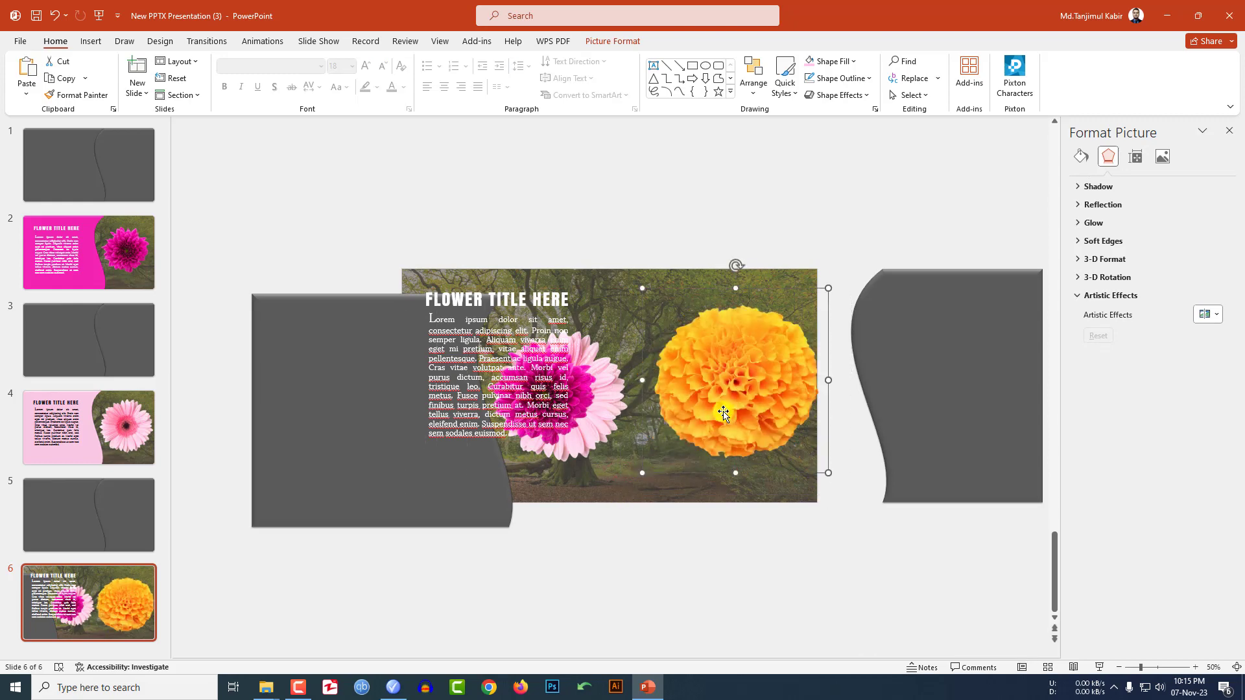
drag(678, 424, 698, 415)
drag(825, 281, 807, 297)
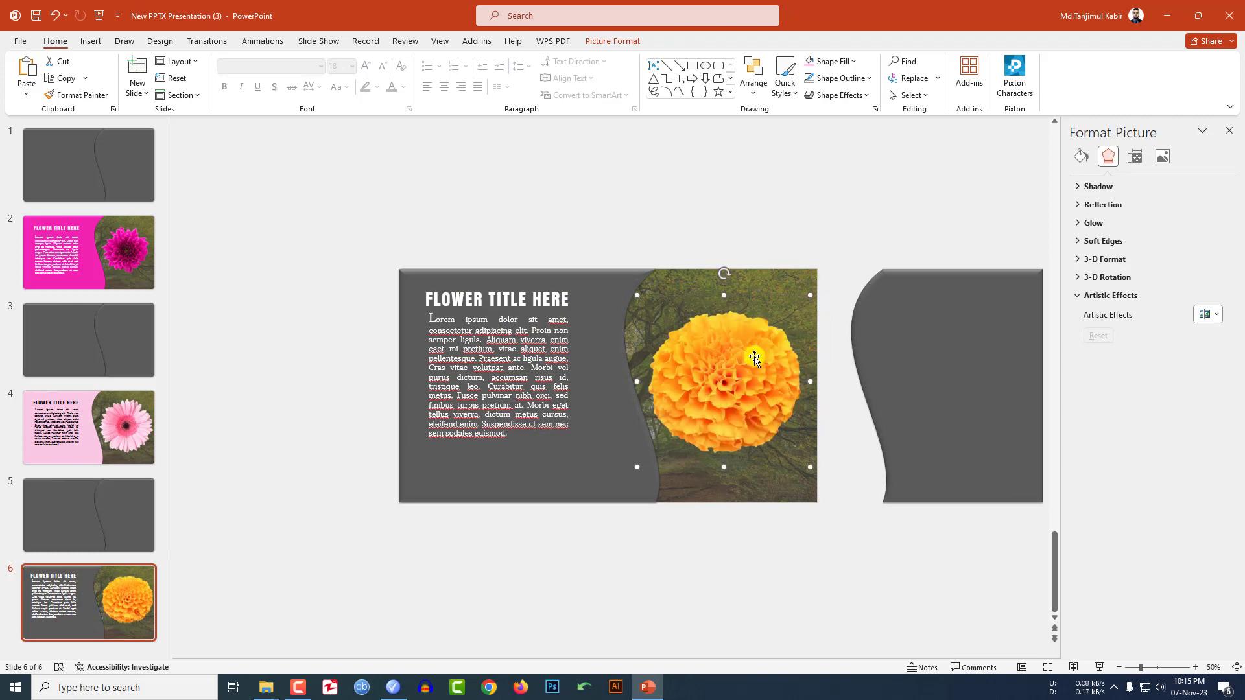
Fill the grey curved panel with orange sampled from the marigold using the Eyedropper.
click(579, 458)
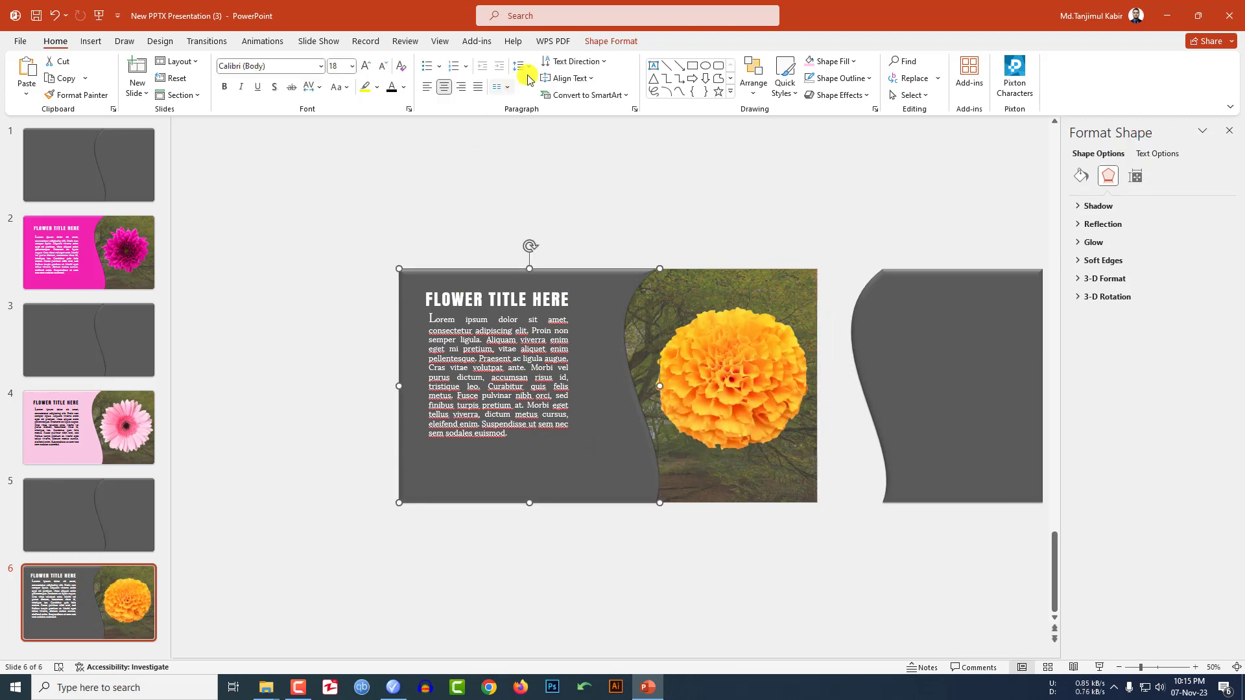
click(601, 43)
click(511, 65)
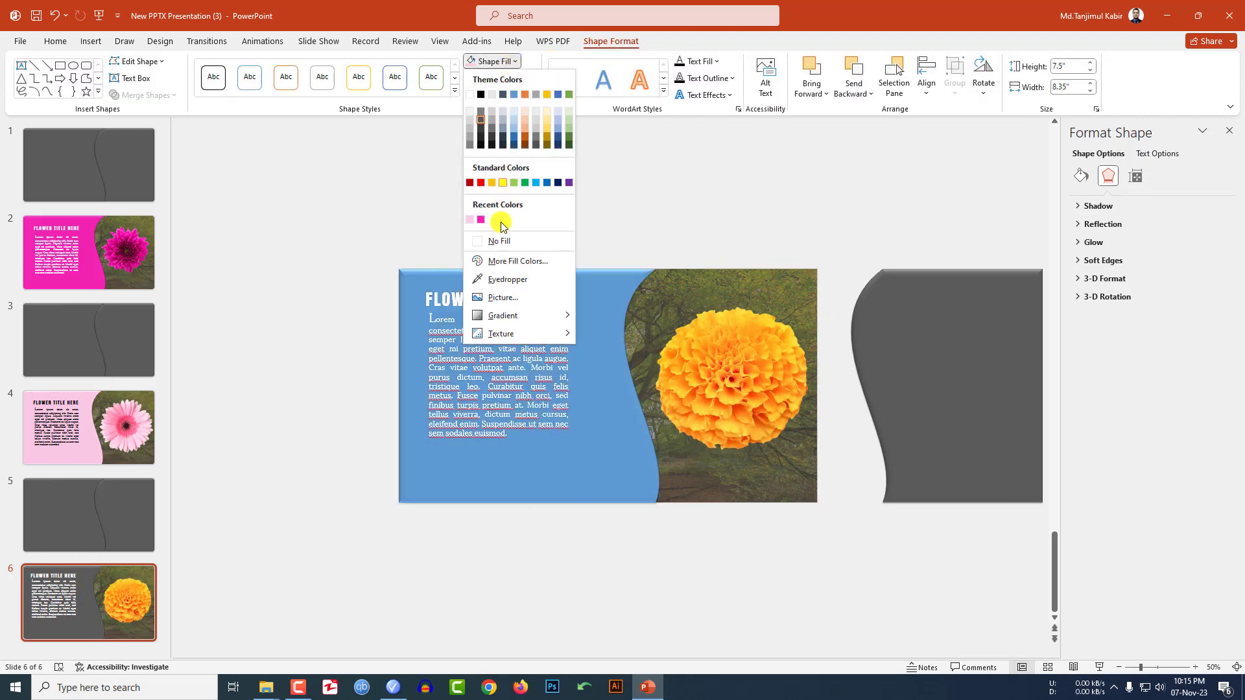
click(503, 278)
click(753, 331)
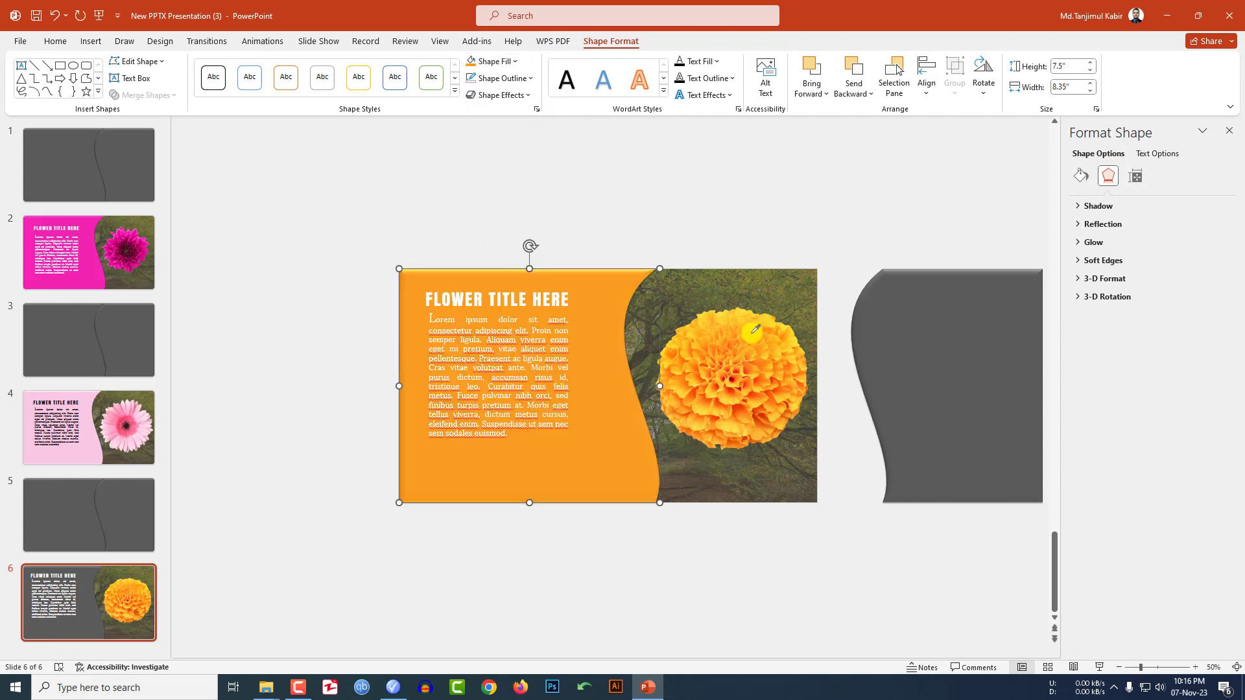
click(663, 227)
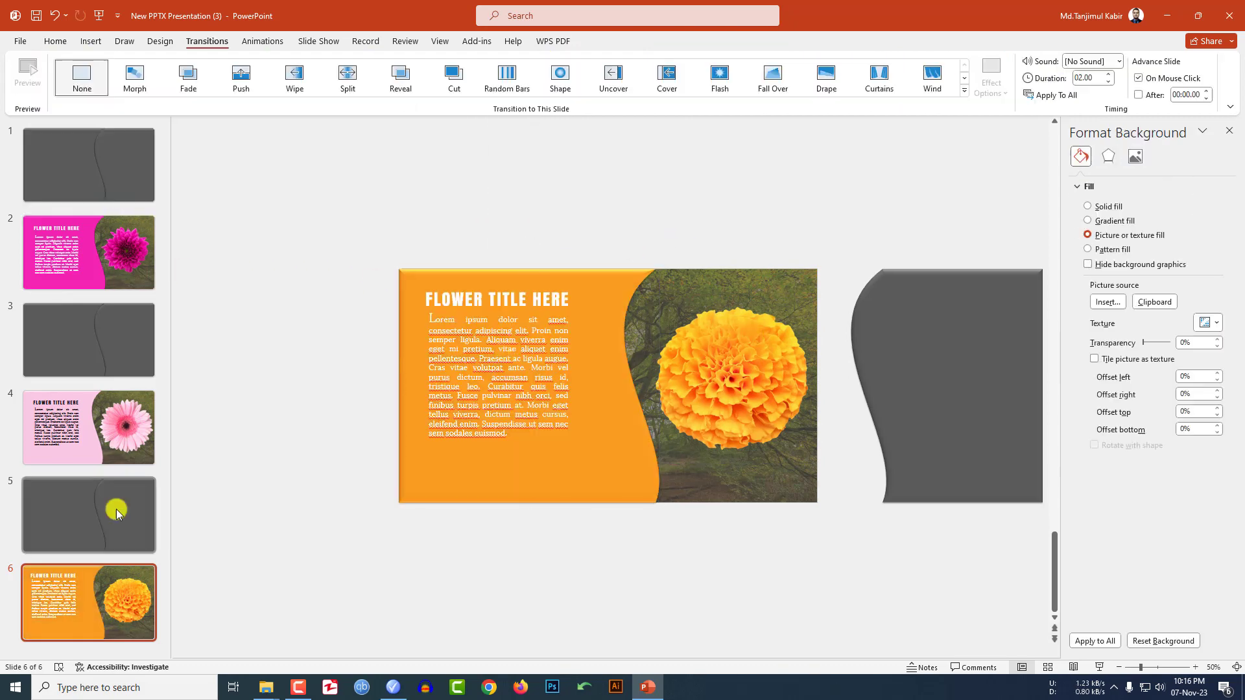
Duplicate grey S-curve slide 5 and move the copy to the end as slide 7.
right_click(114, 508)
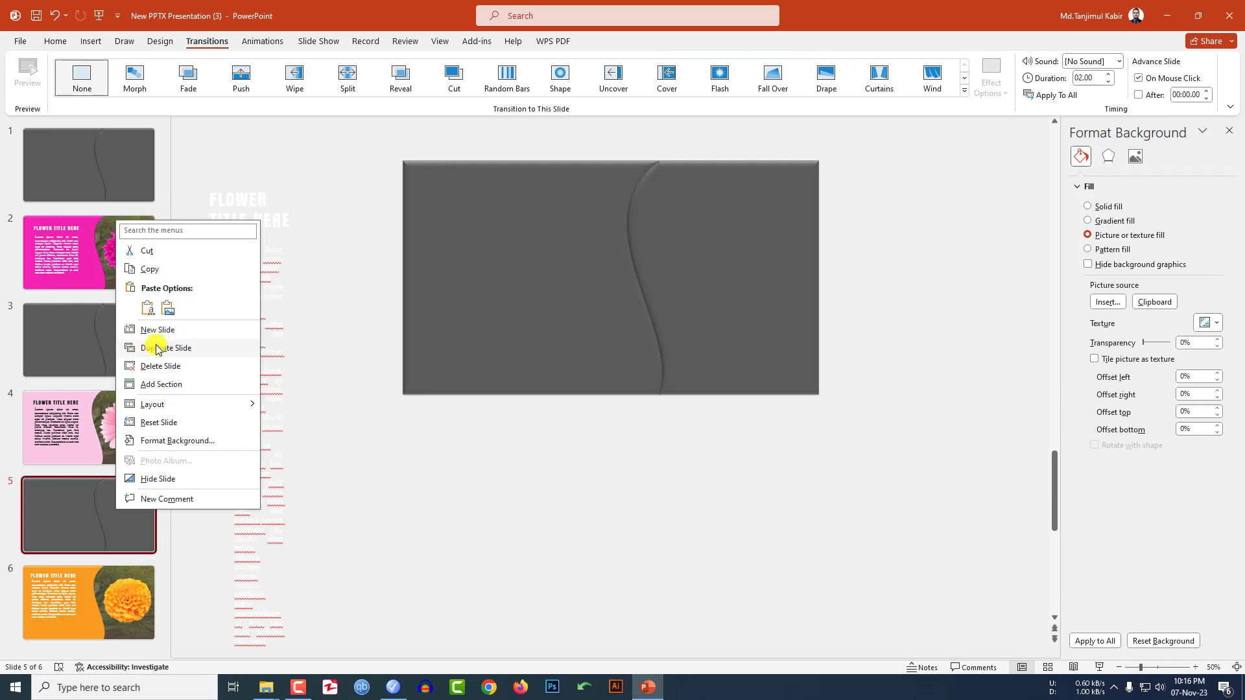
click(156, 348)
drag(86, 522, 87, 578)
Apply the Morph transition to all seven slides.
scroll(77, 259, up, 1)
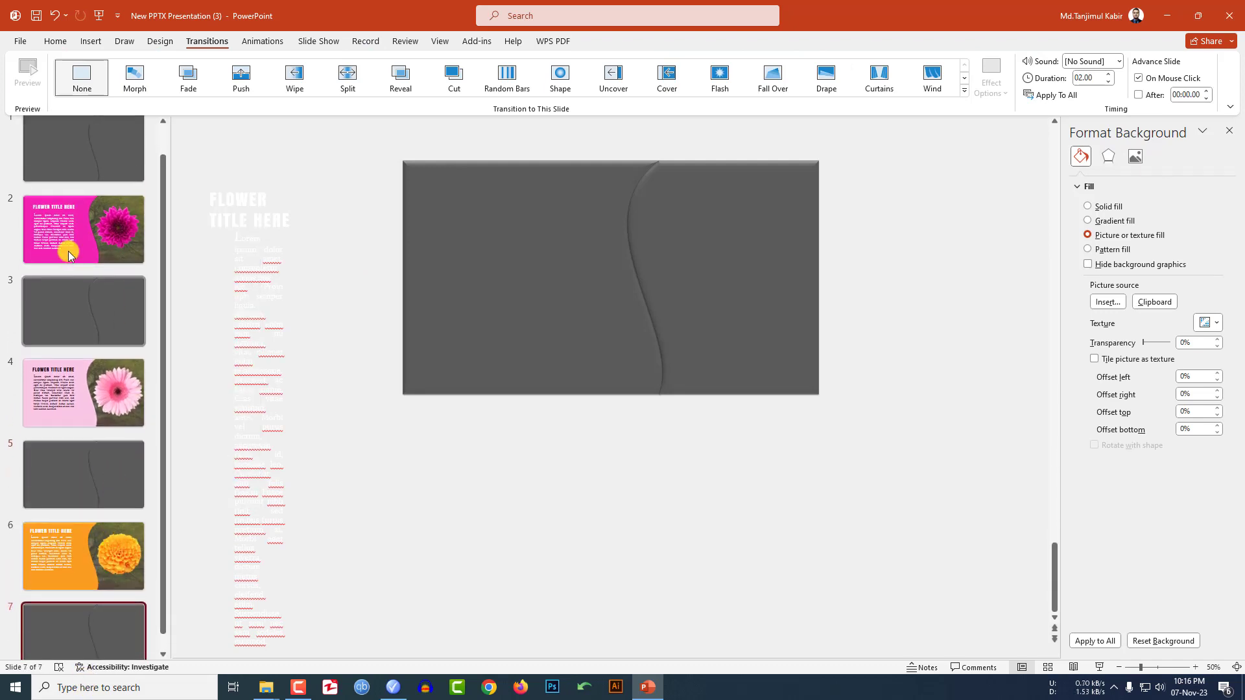
click(77, 183)
key(ctrl+a)
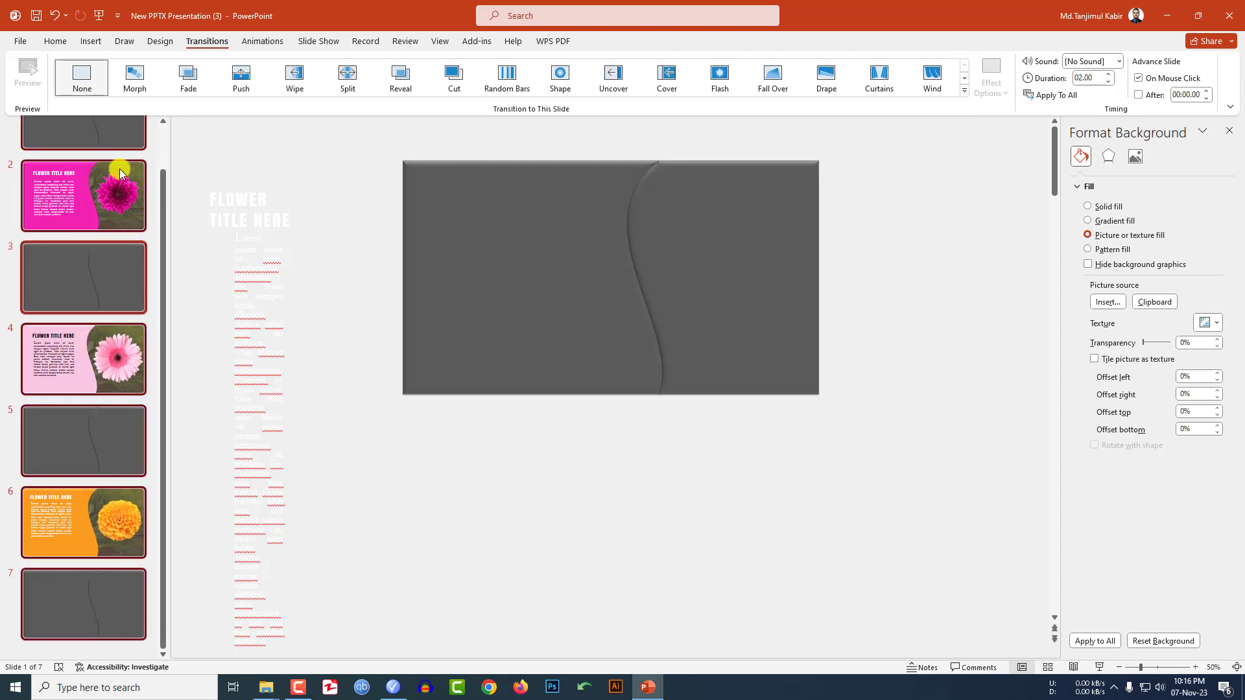
click(156, 81)
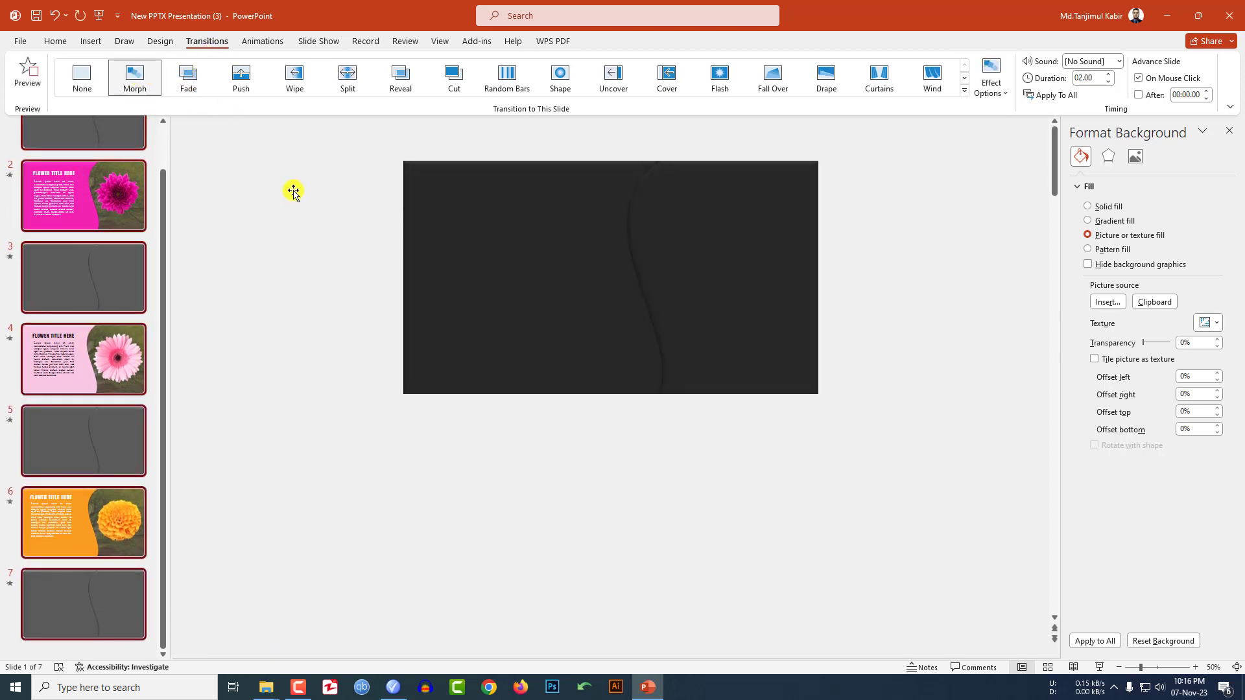
click(238, 188)
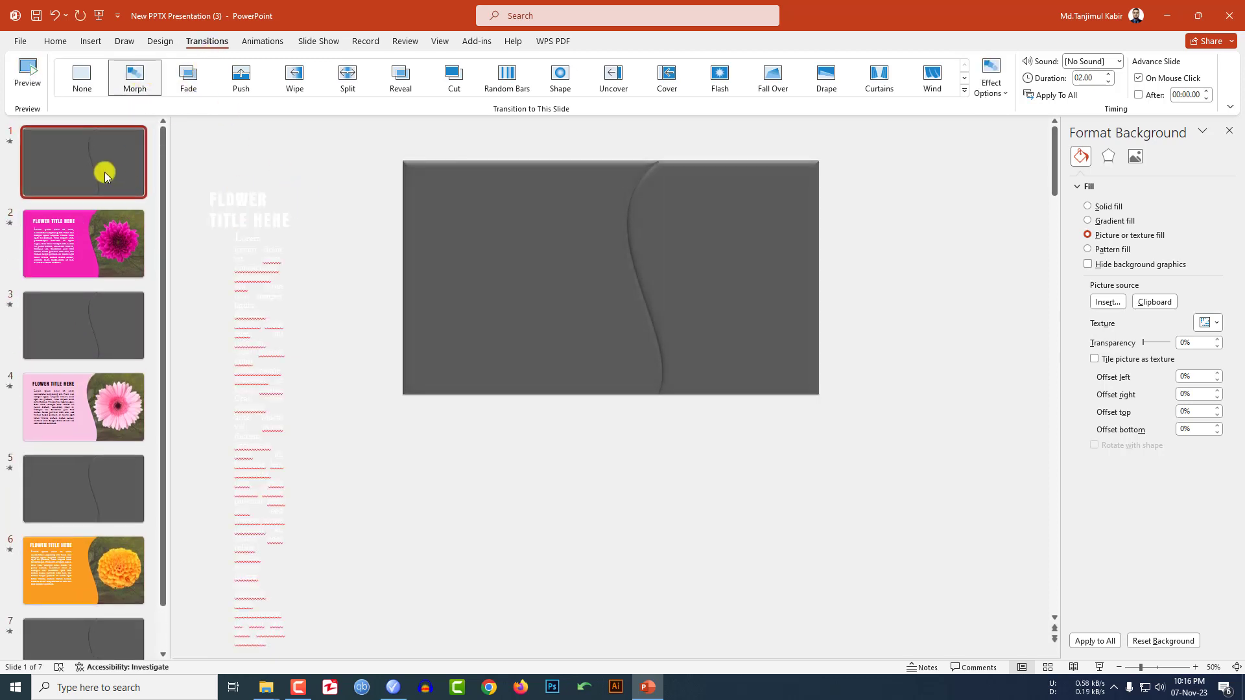